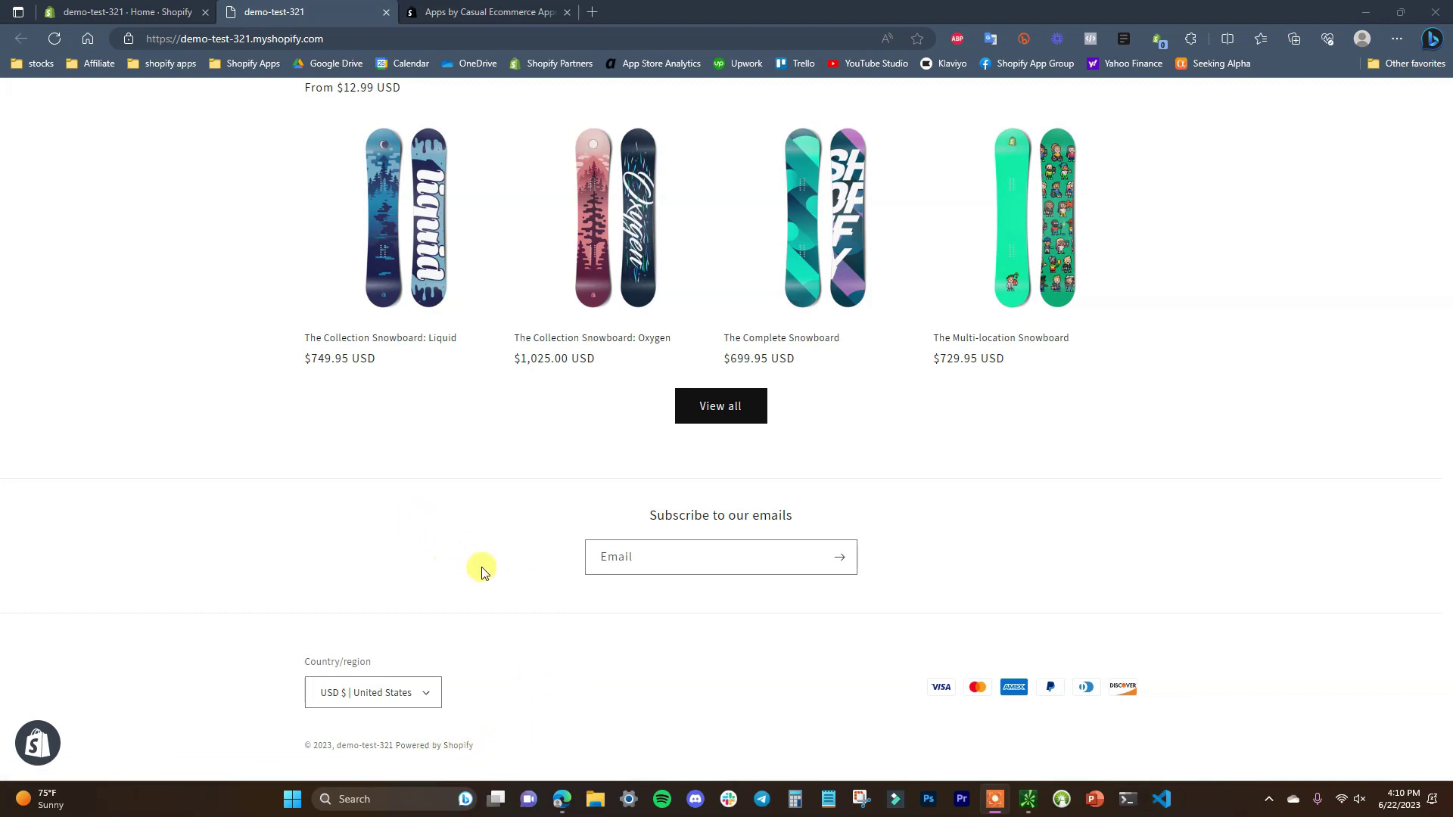
Go to Online Store > Themes and open the extra actions menu for the current Dawn theme.
click(145, 7)
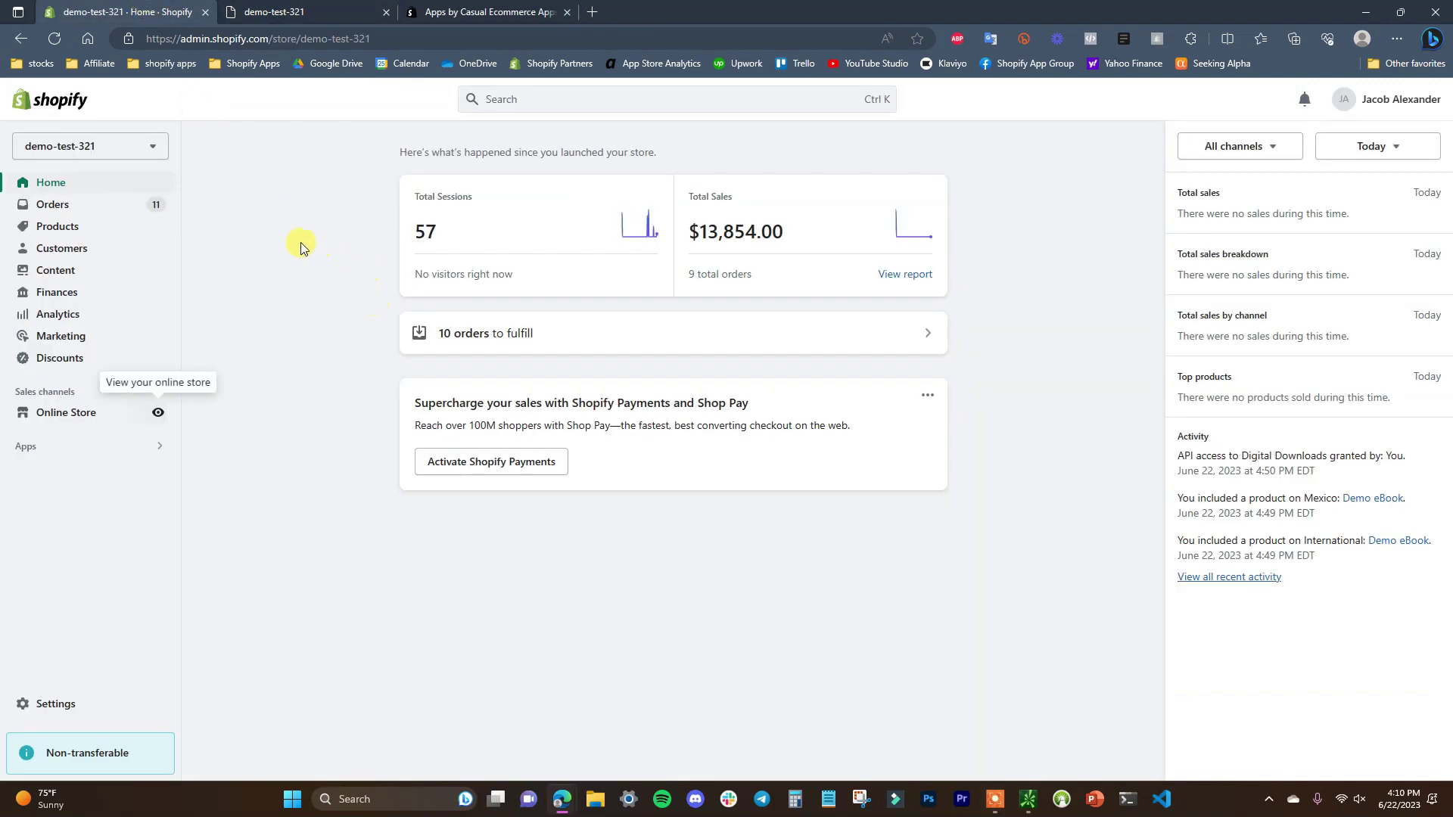
click(114, 412)
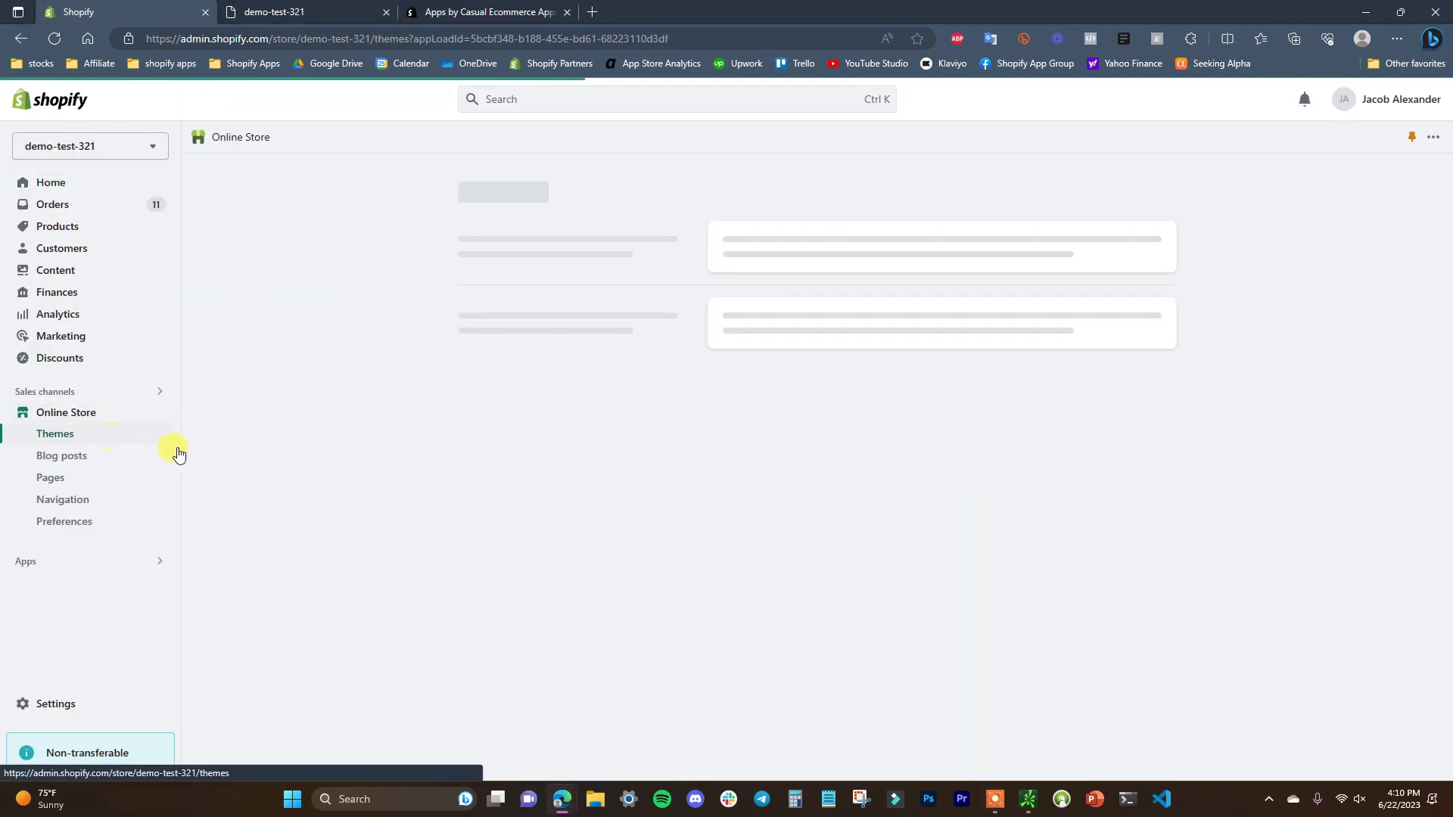
scroll(610, 528, down, 1)
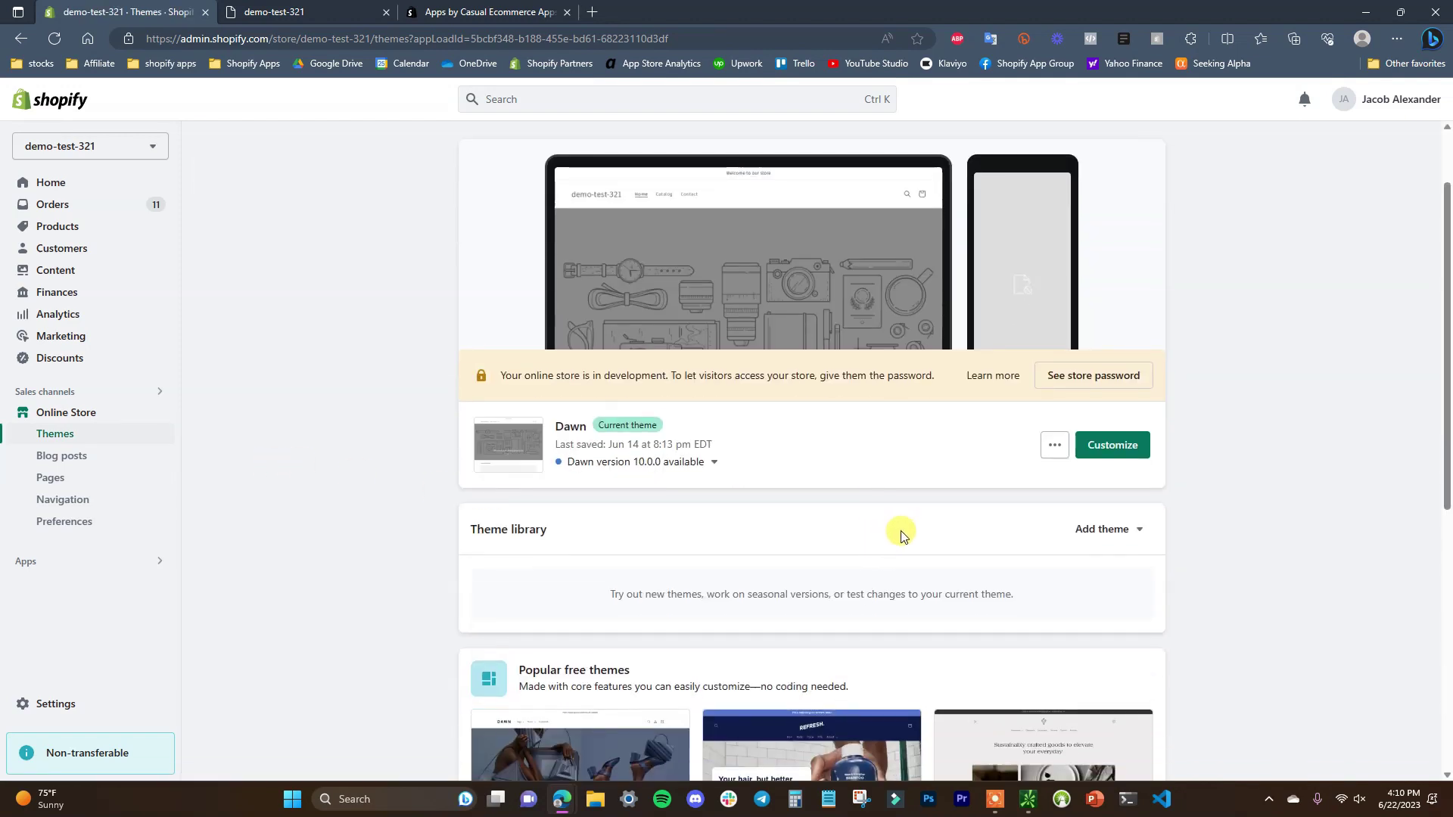
click(1053, 447)
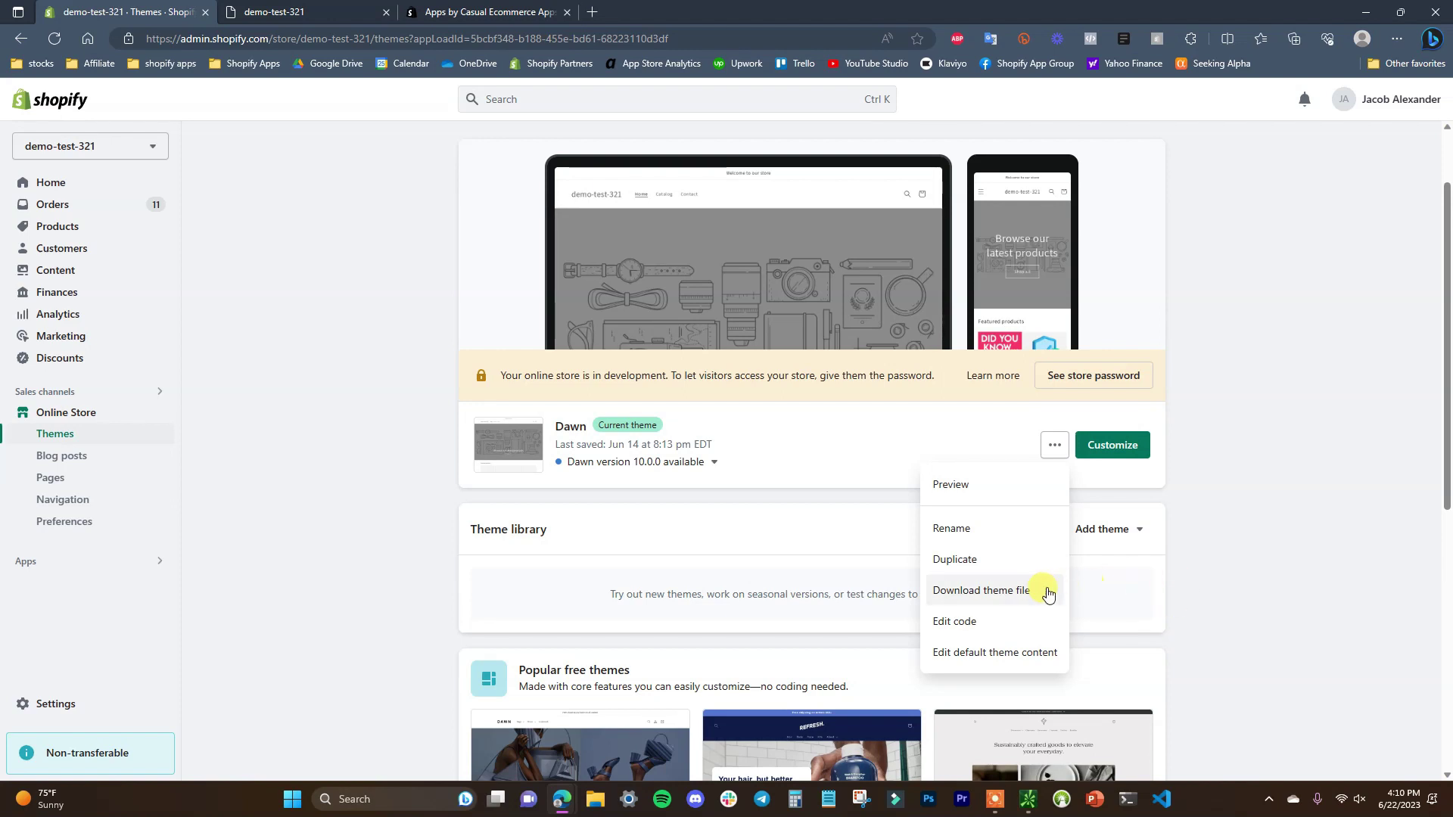
Open Dawn's default theme content and filter it for 'powered by'.
click(982, 651)
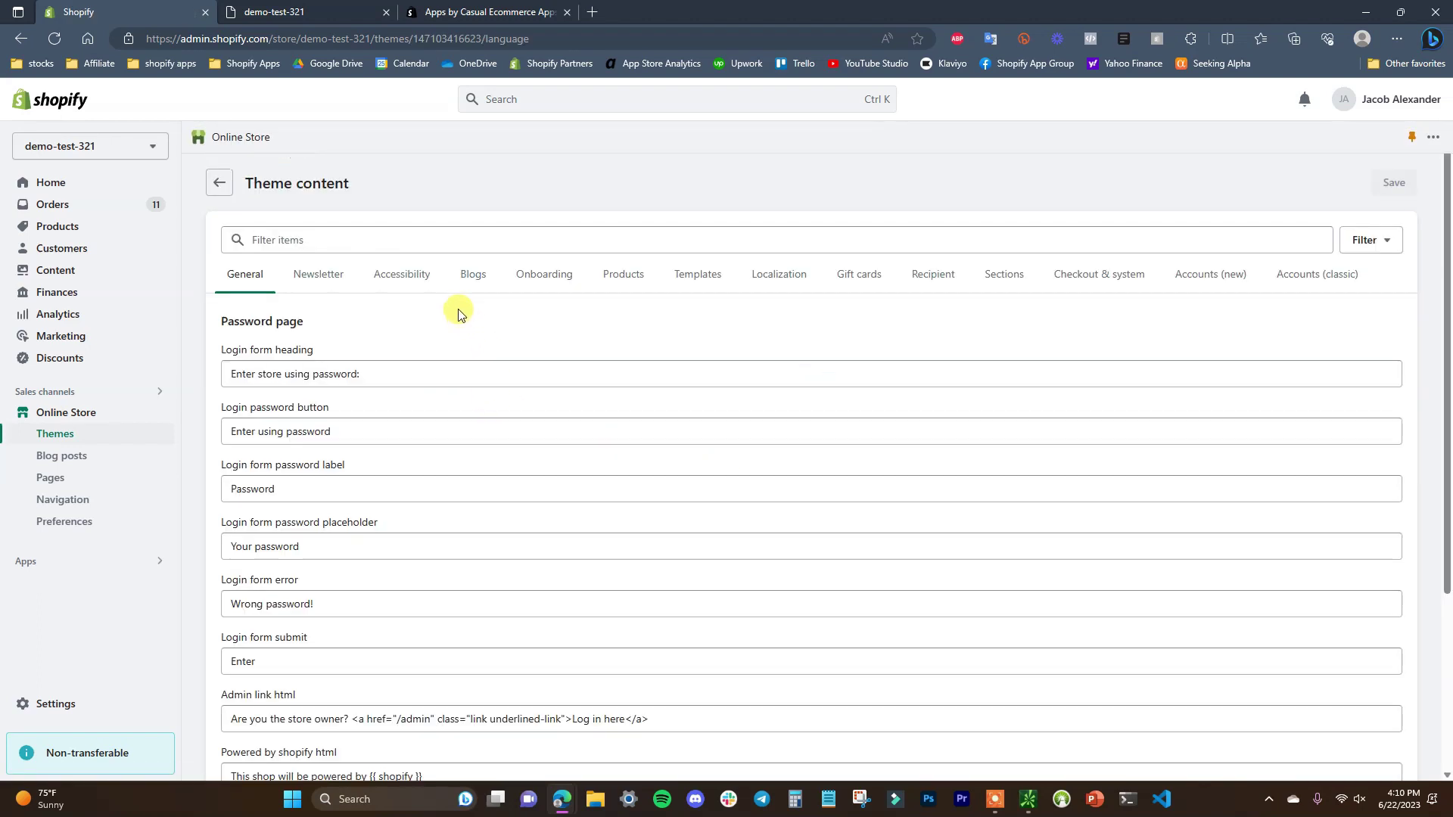
click(428, 241)
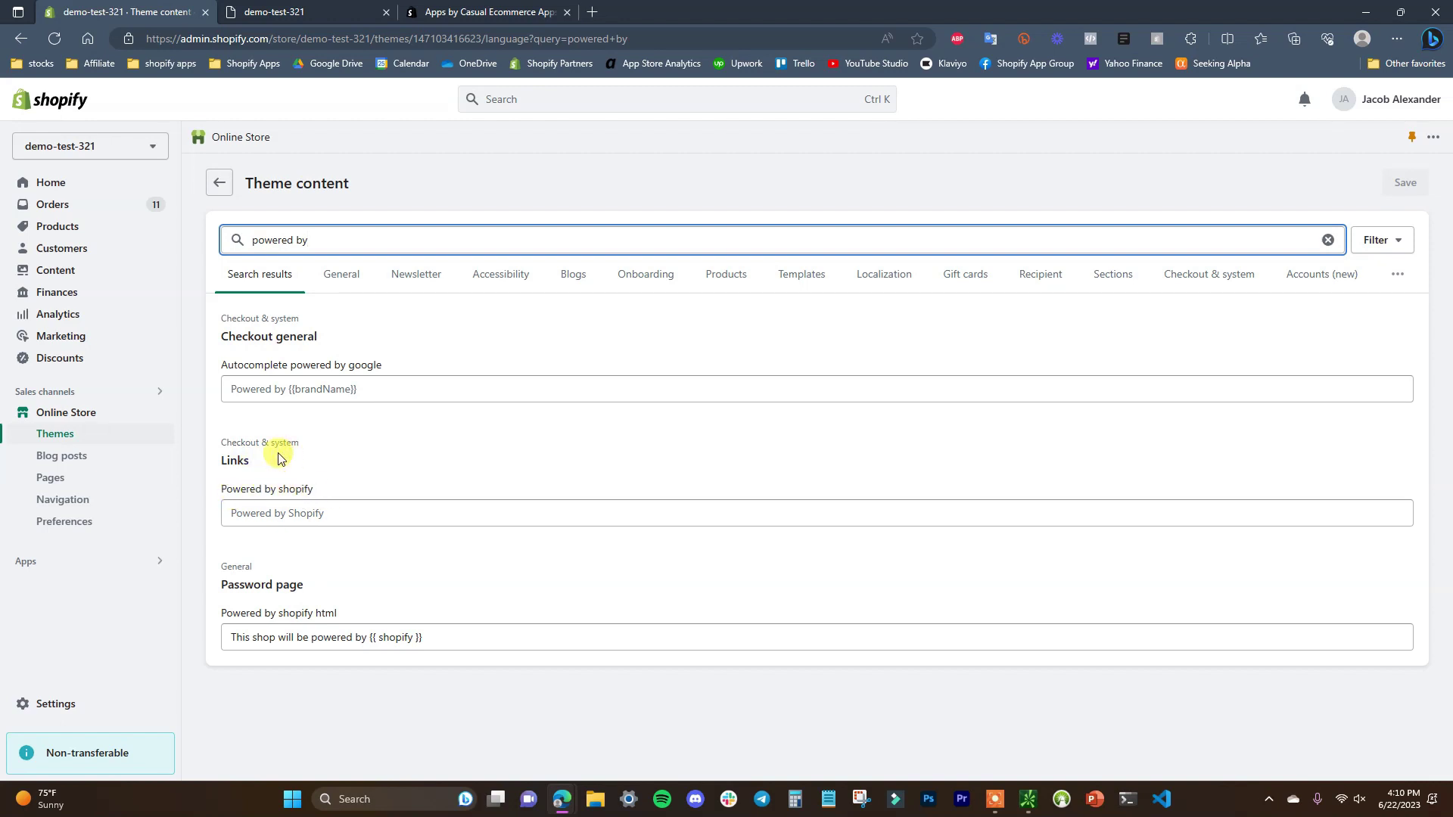
Clear the 'Powered by shopify' link text, save it, and reload the storefront to check the footer.
click(339, 10)
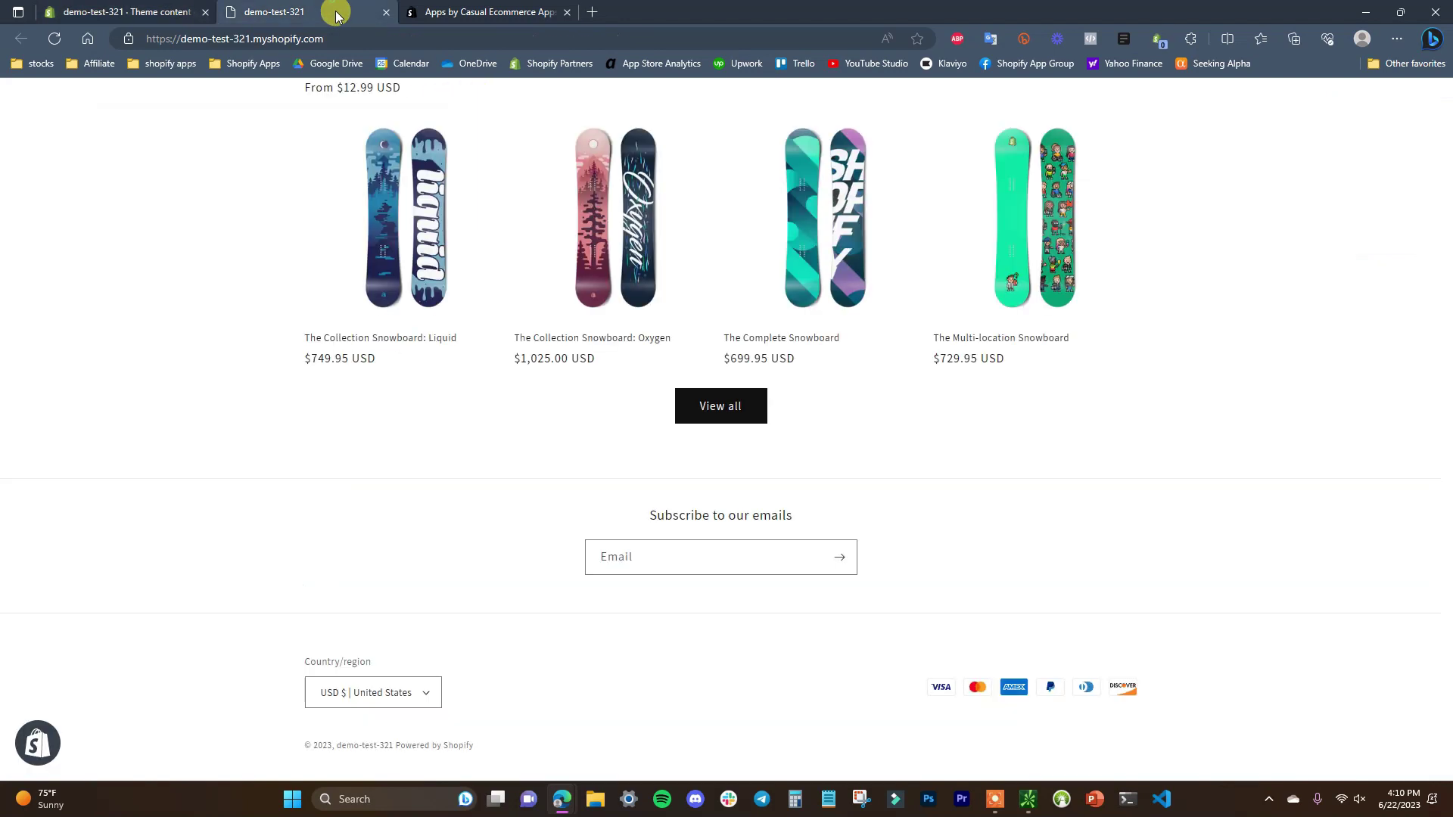
click(130, 10)
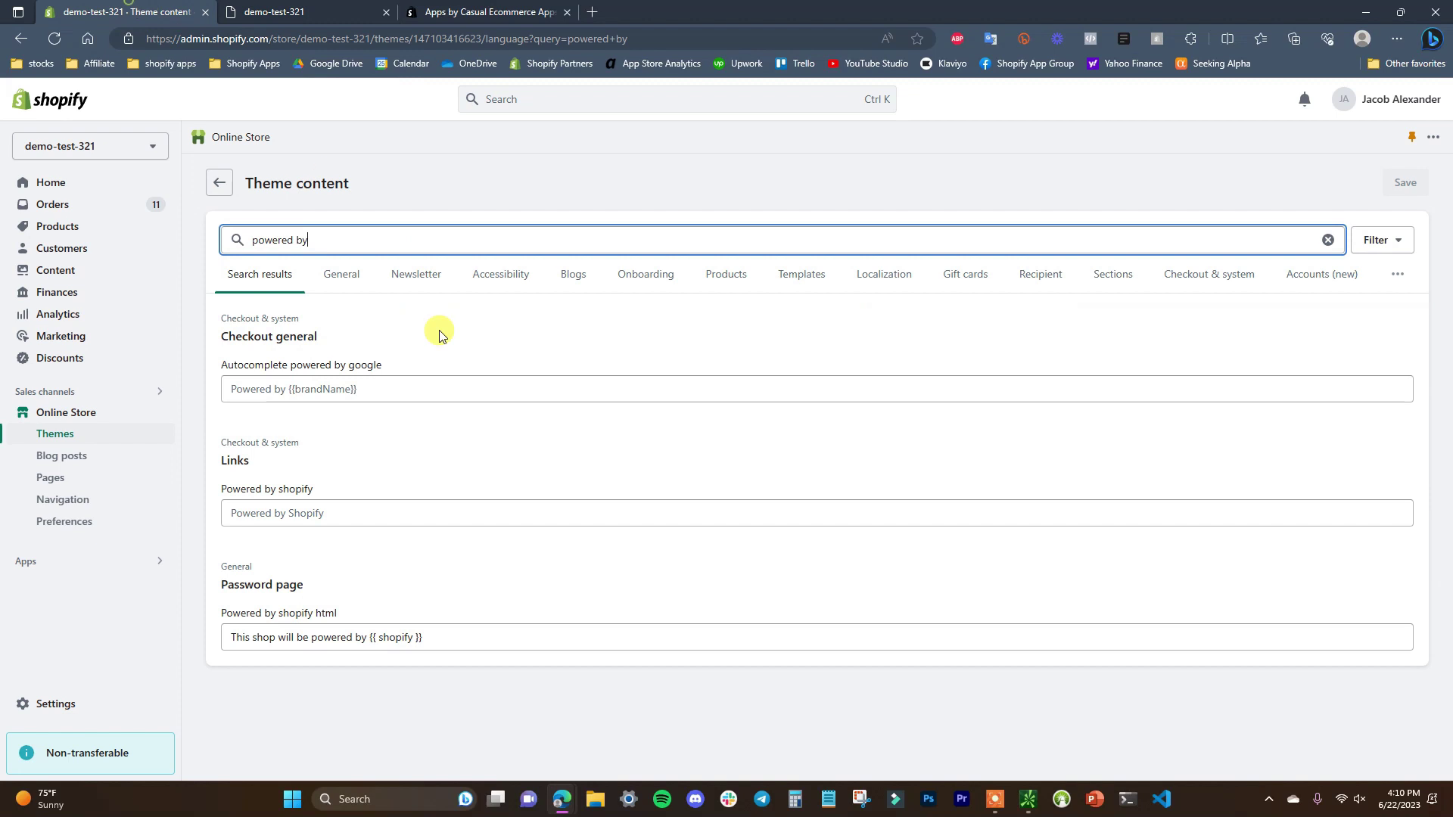
click(338, 512)
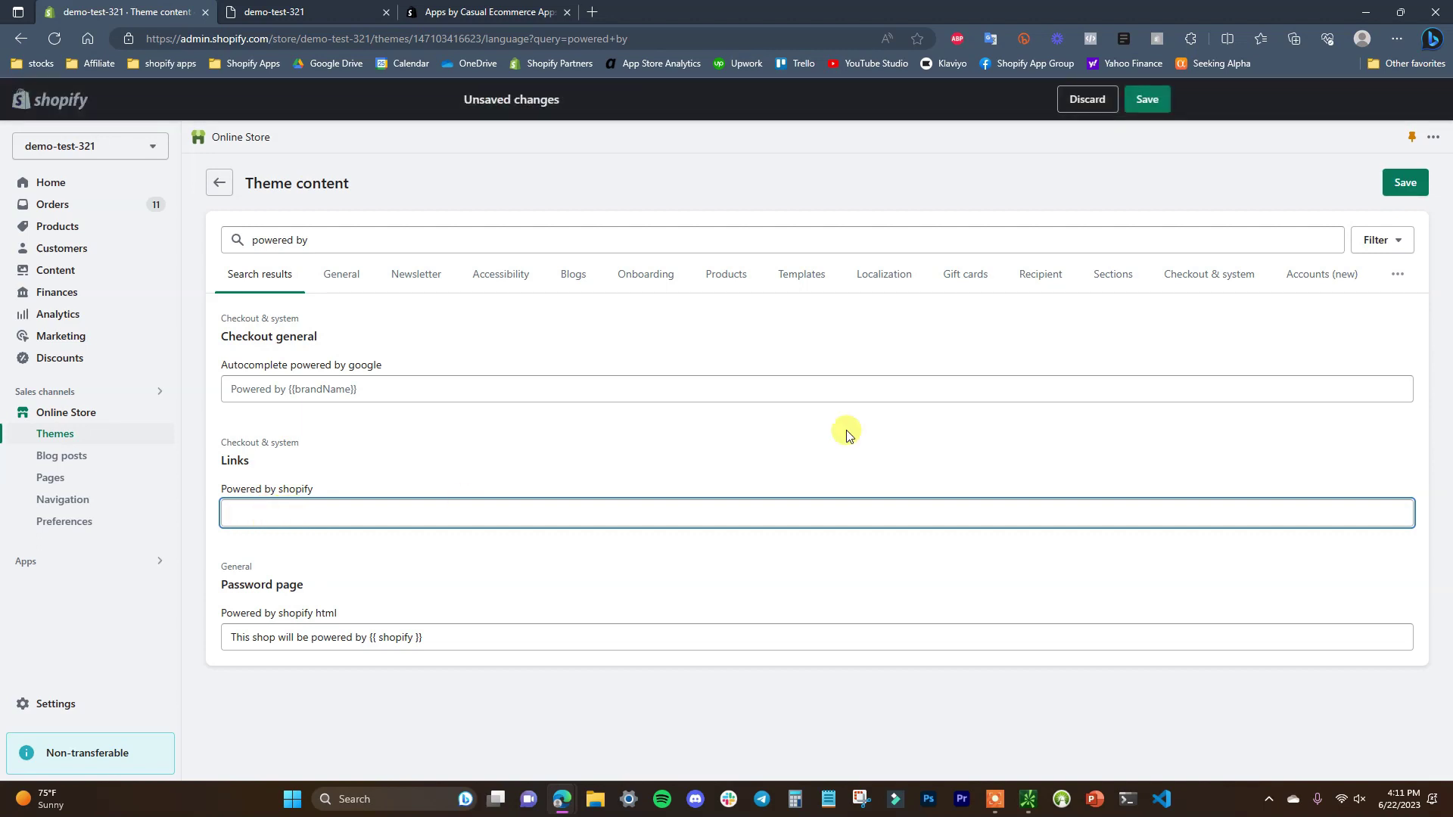
click(1405, 182)
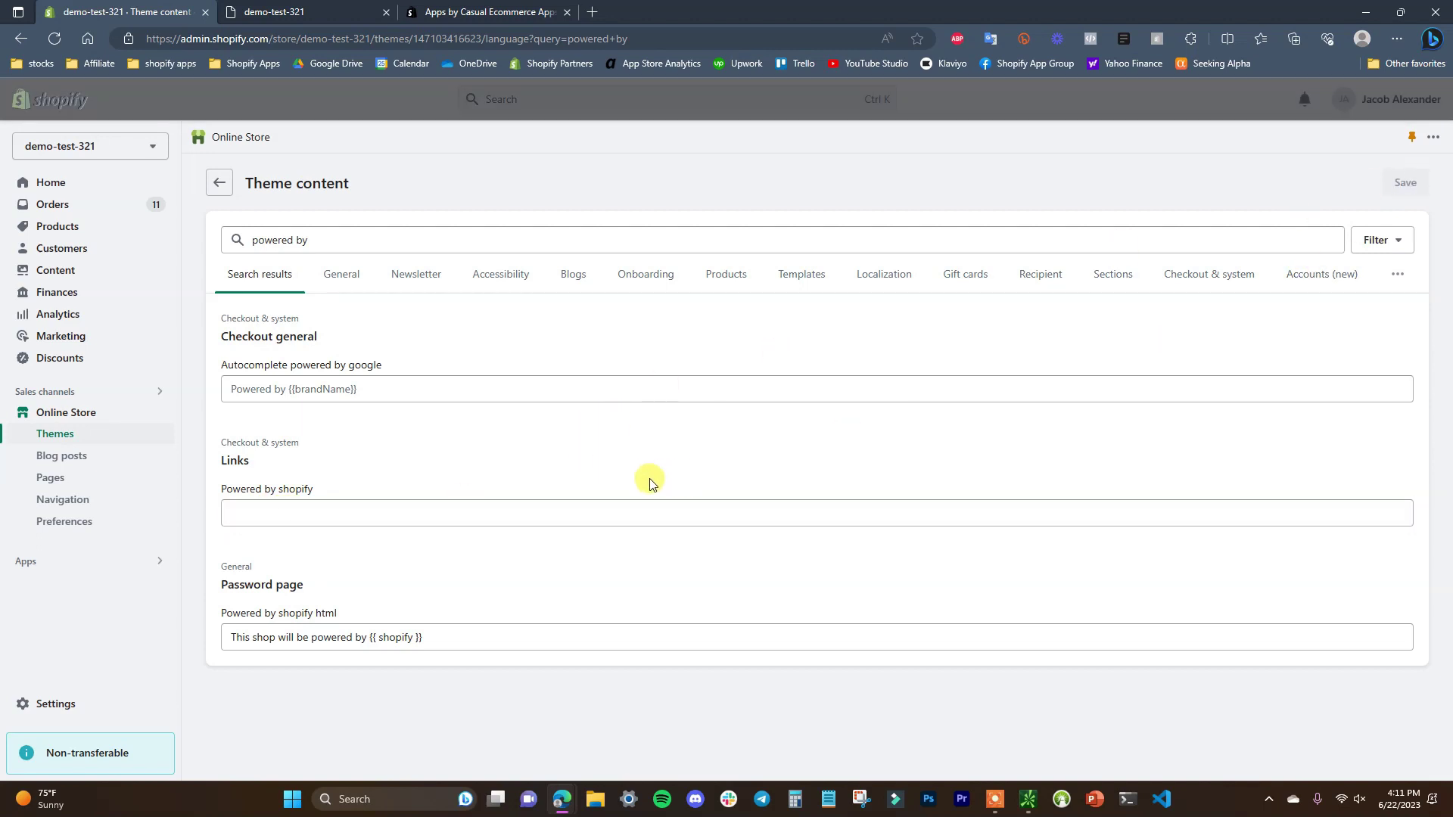
click(366, 11)
click(53, 39)
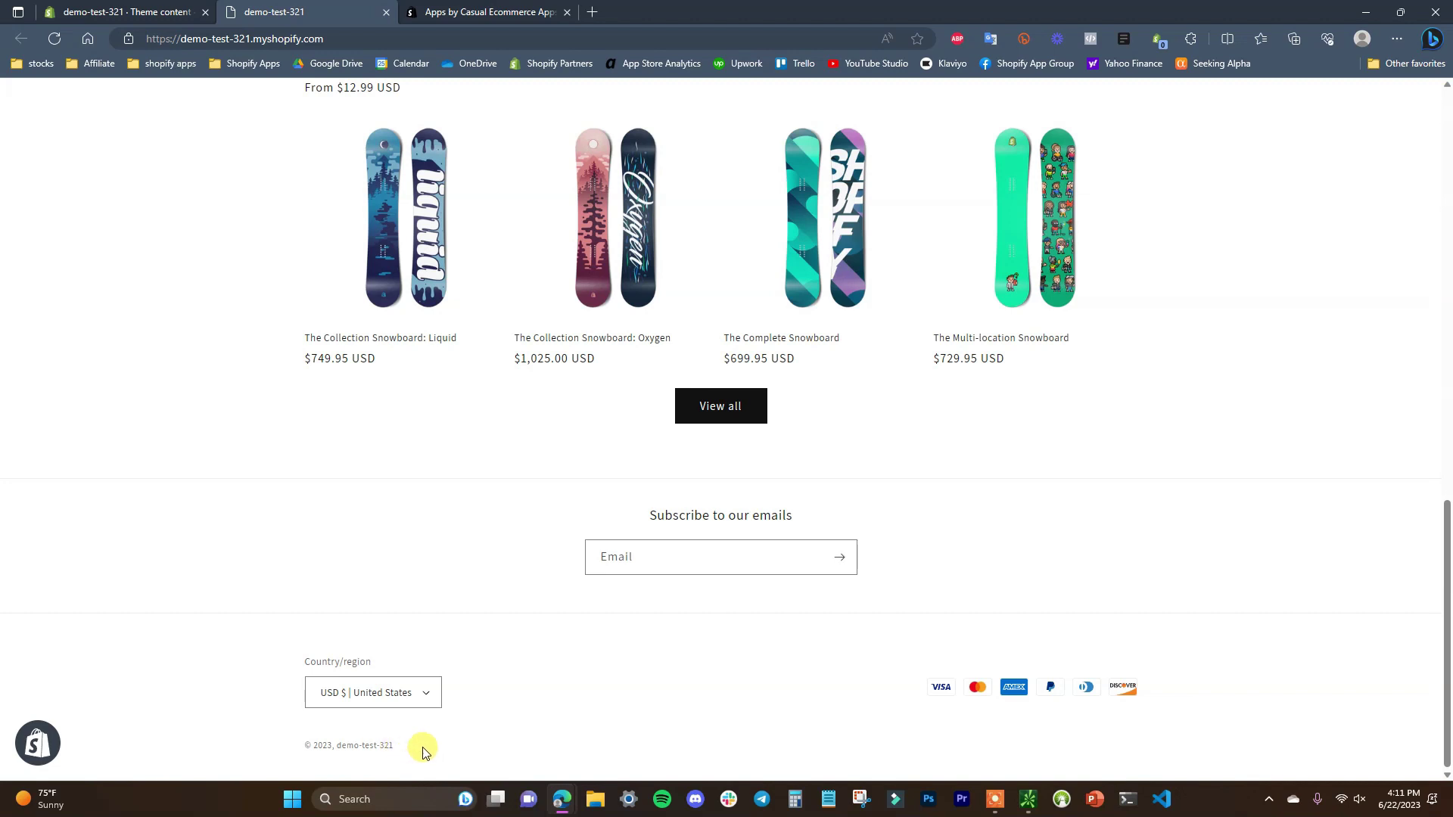
Compare the storefront footer against the Theme content page, then head back to the themes list.
click(112, 10)
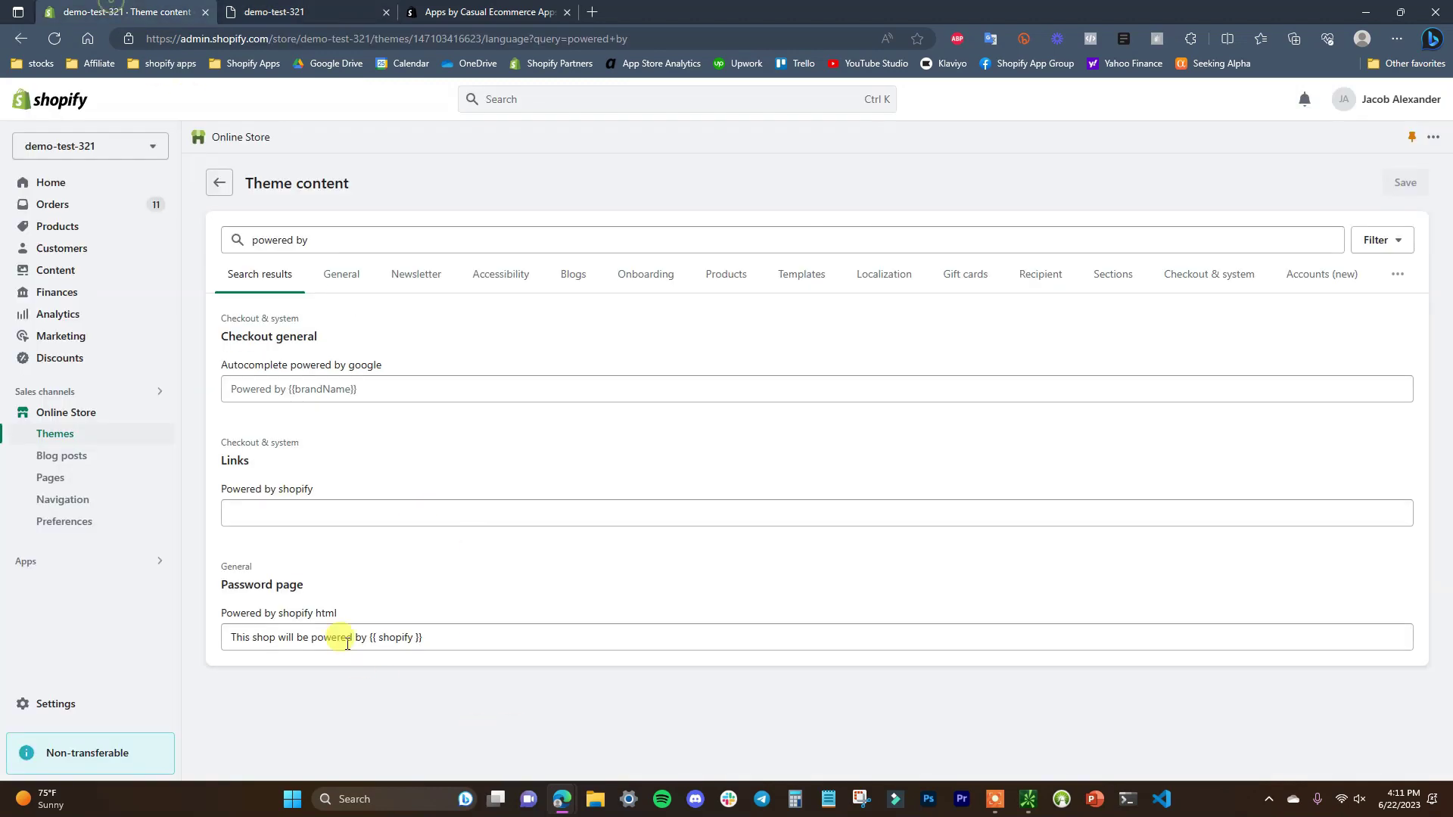
click(286, 16)
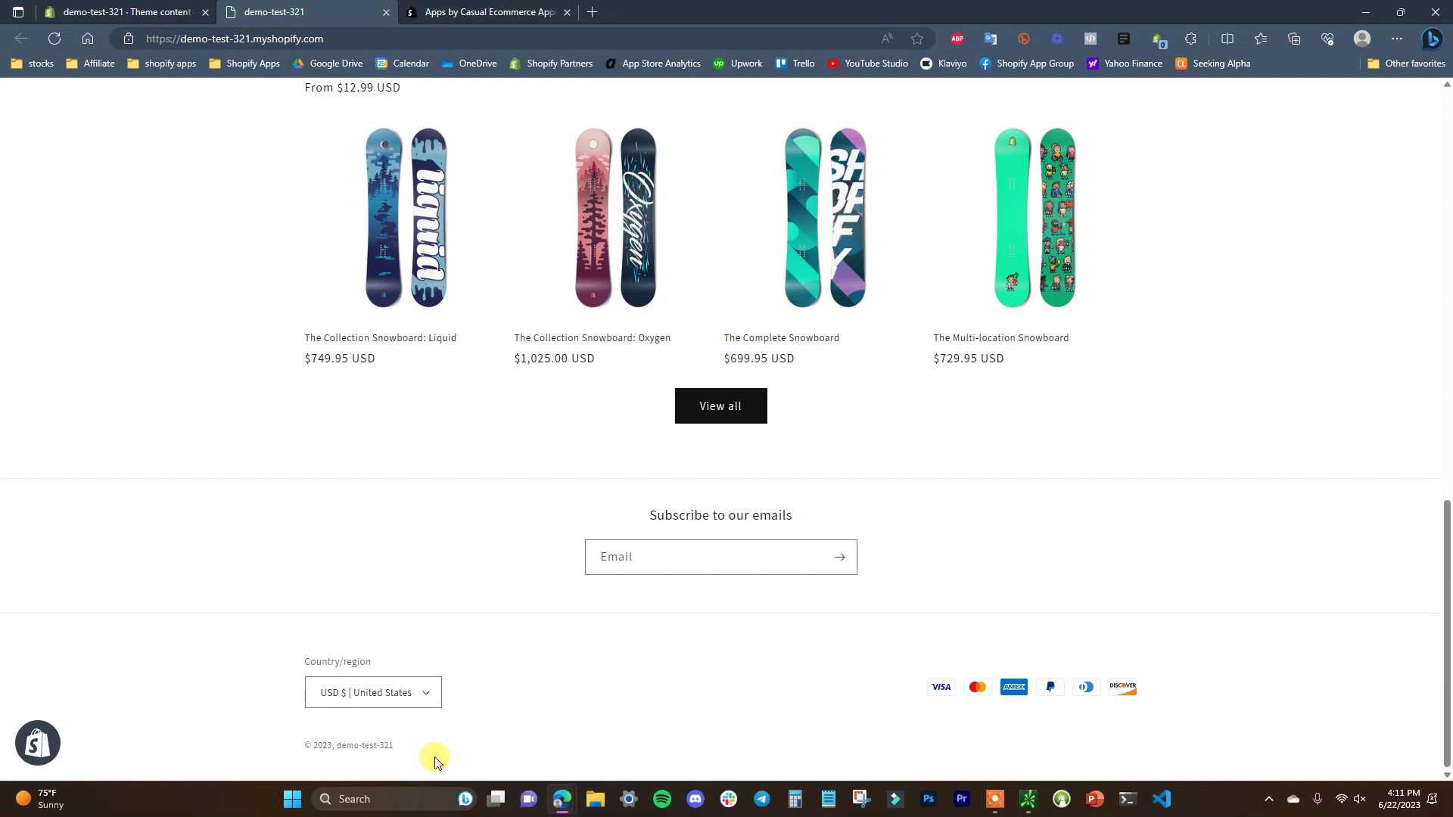
click(155, 10)
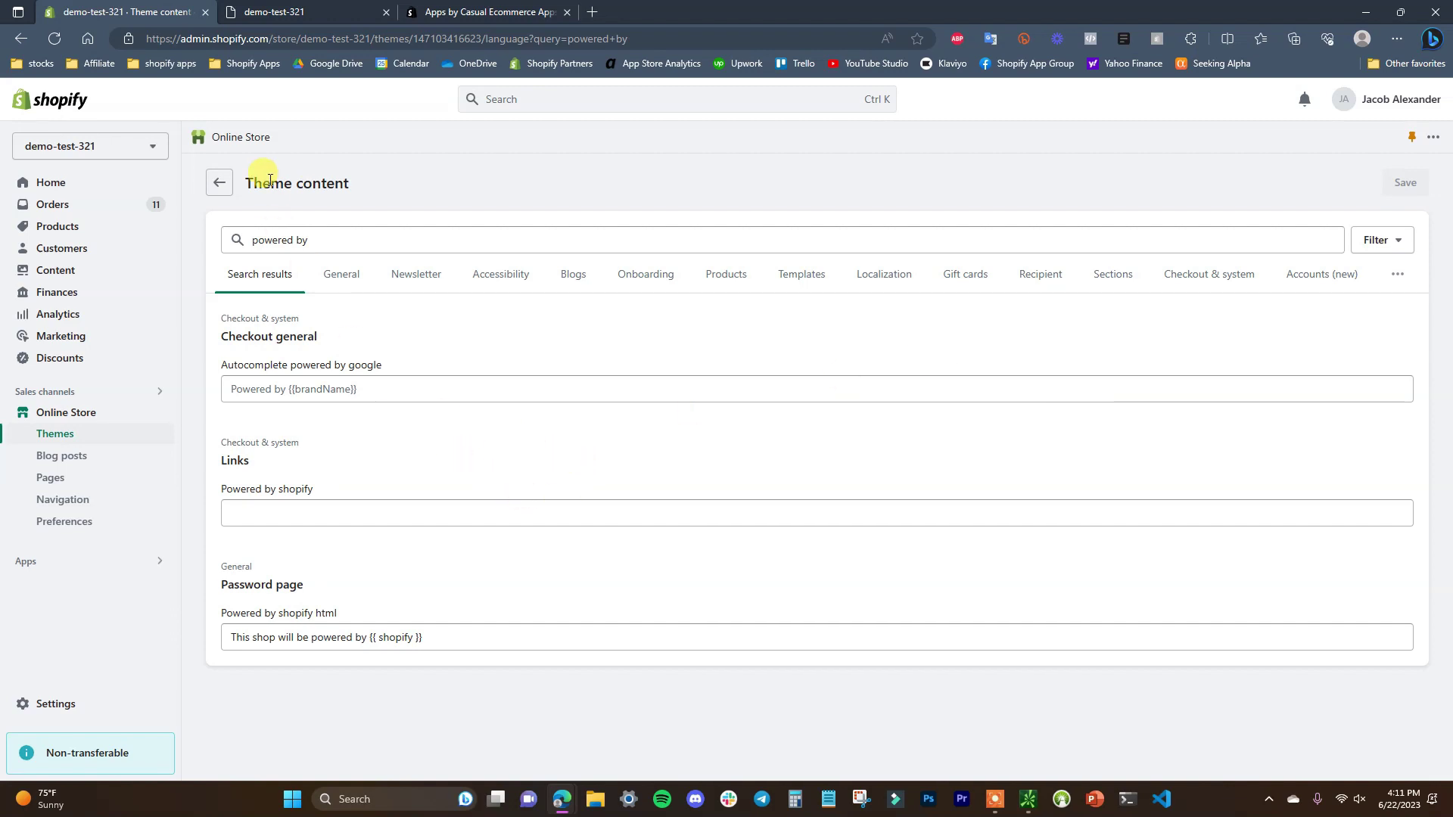
click(281, 12)
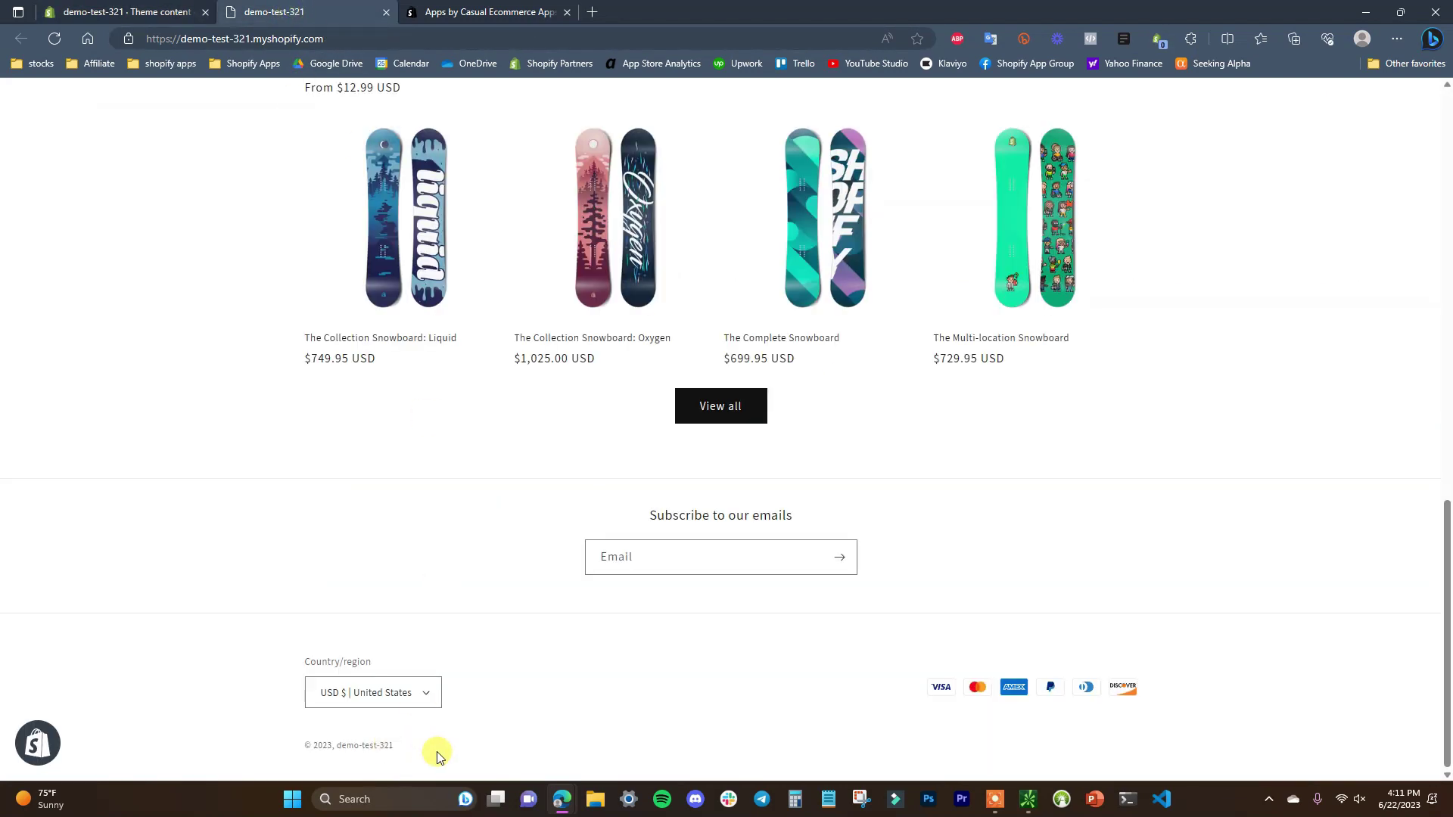
click(163, 12)
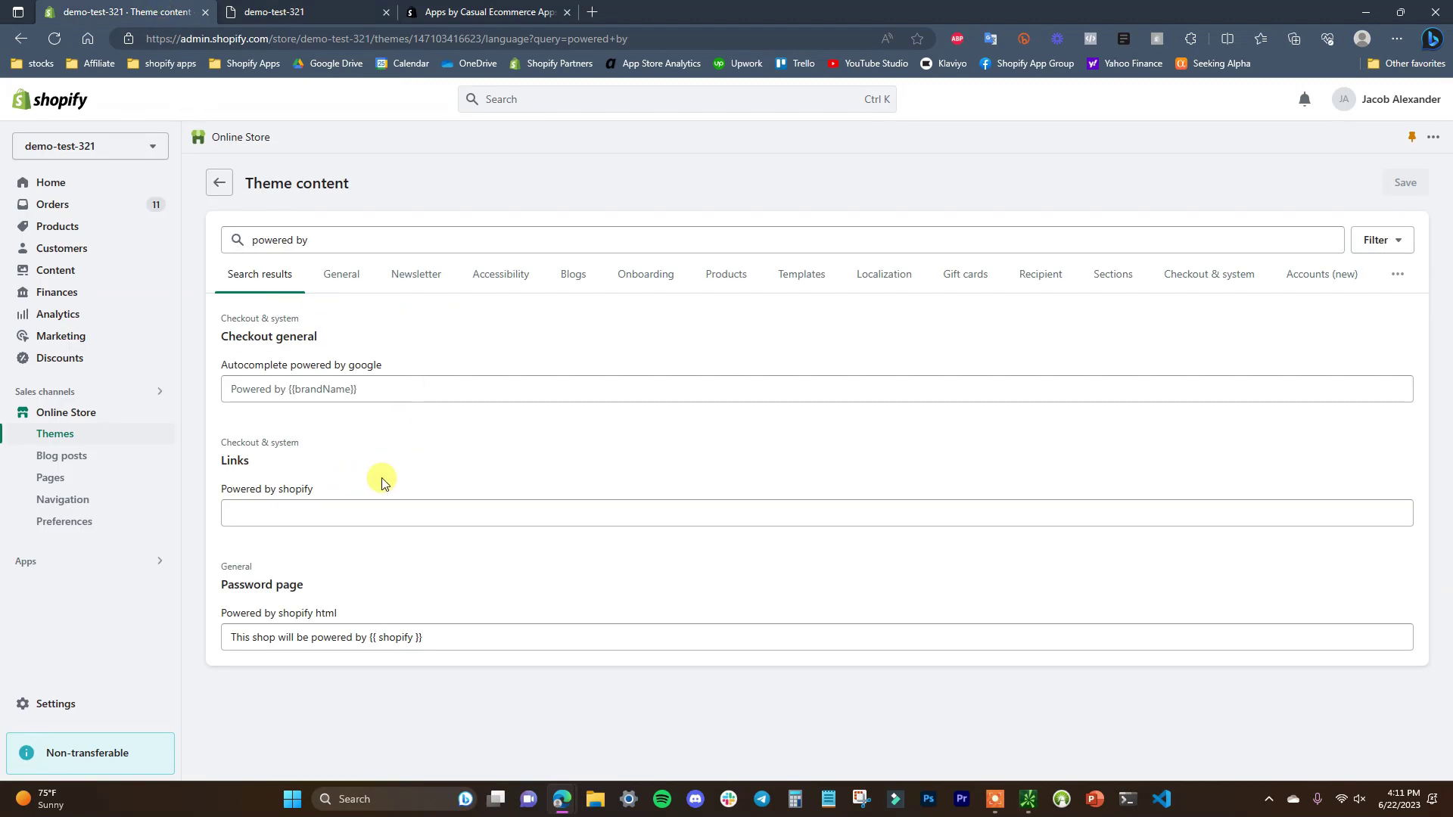
click(219, 185)
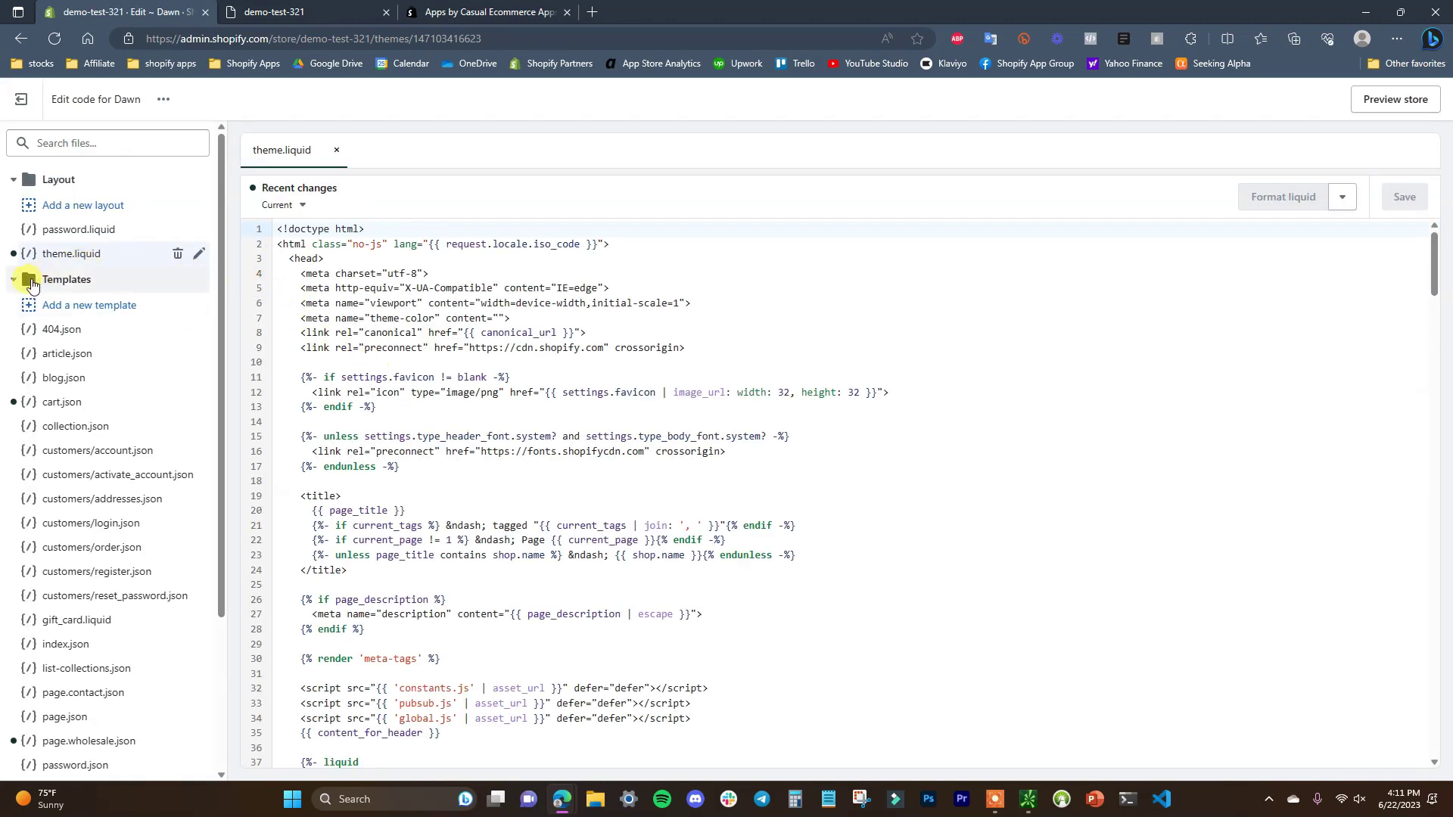
Expand Sections in the Dawn code sidebar and open footer.liquid in the editor.
scroll(182, 451, down, 1)
scroll(182, 450, down, 2)
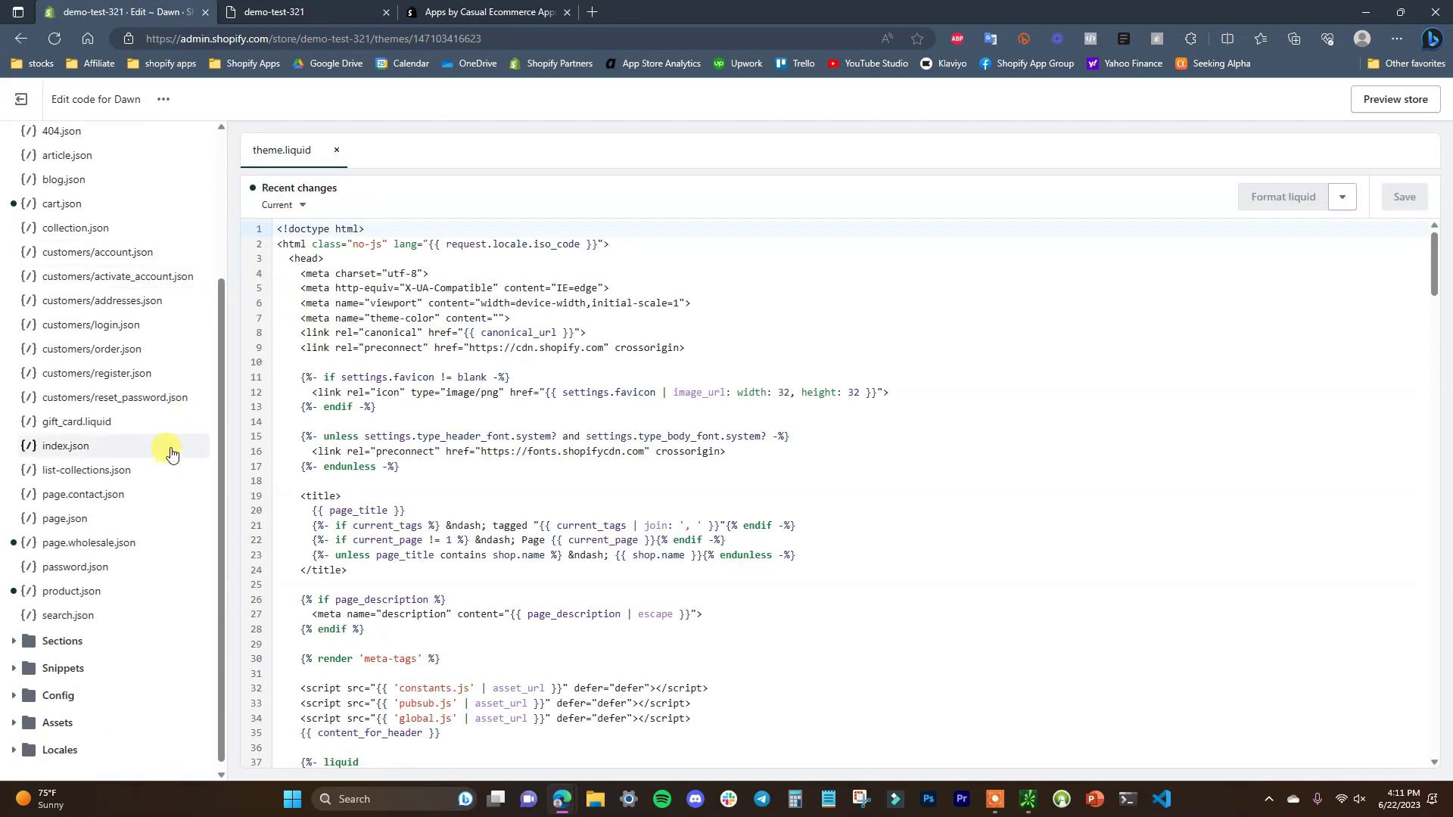
click(18, 645)
scroll(143, 423, down, 5)
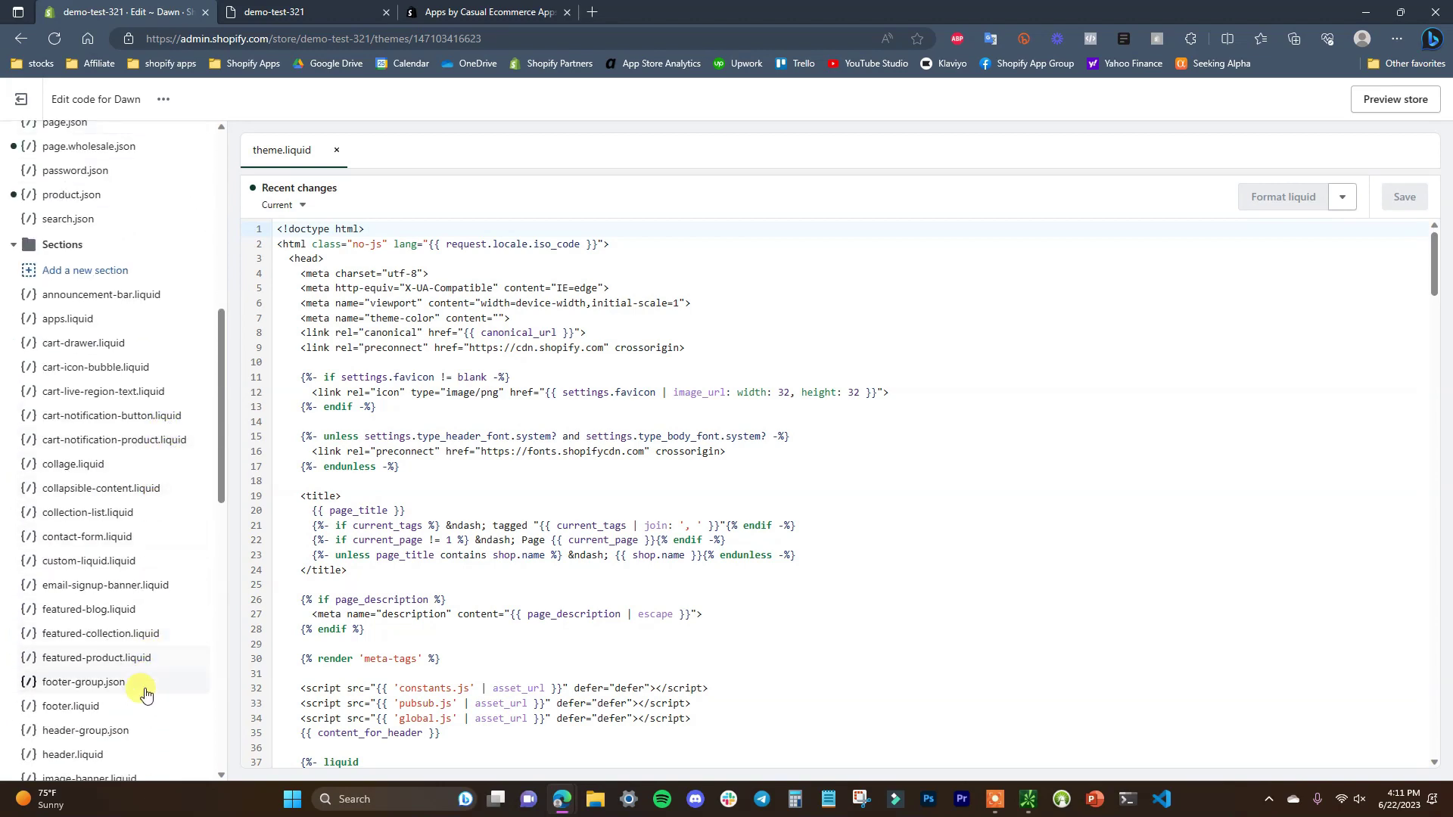
click(68, 710)
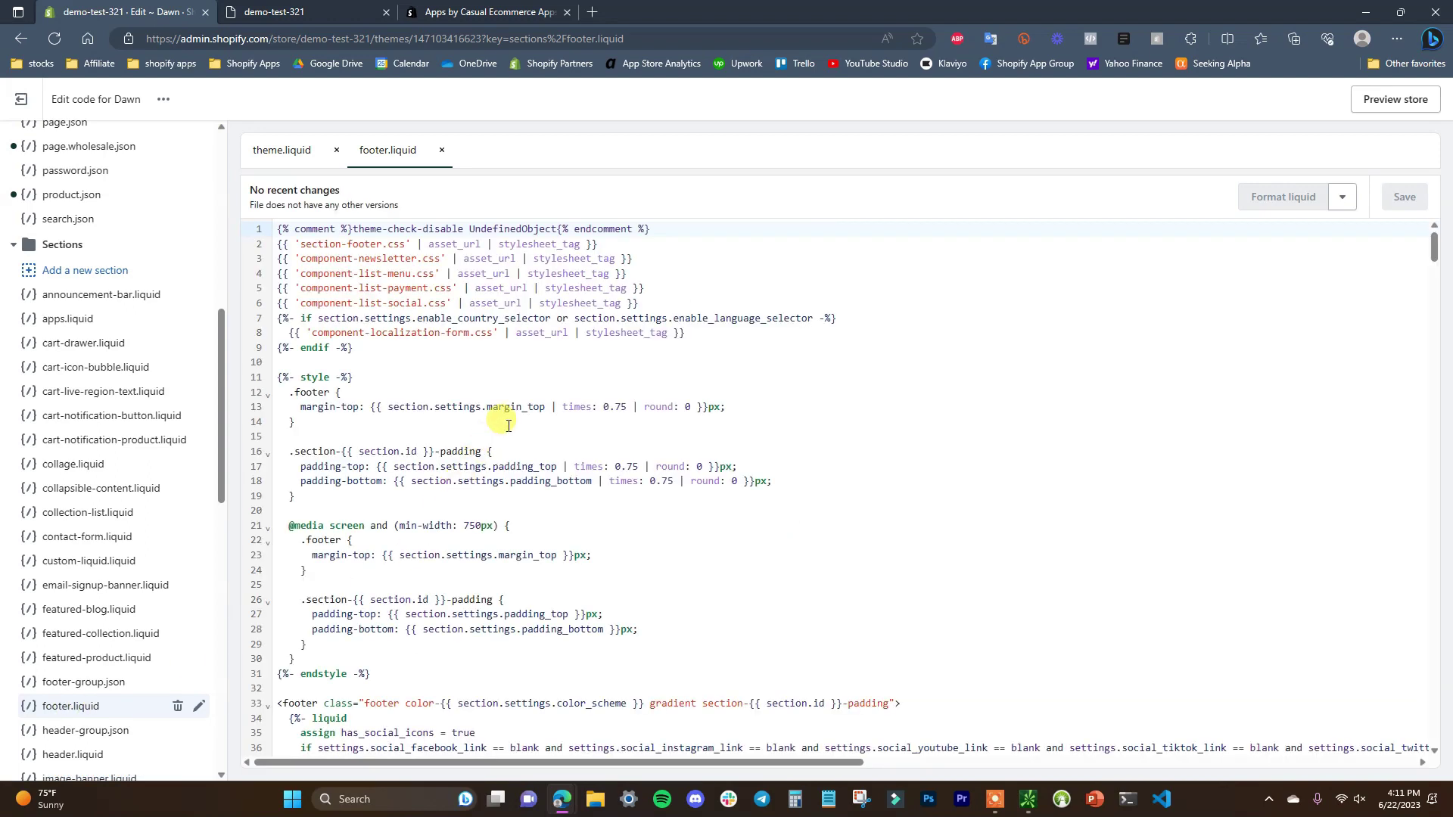
click(989, 321)
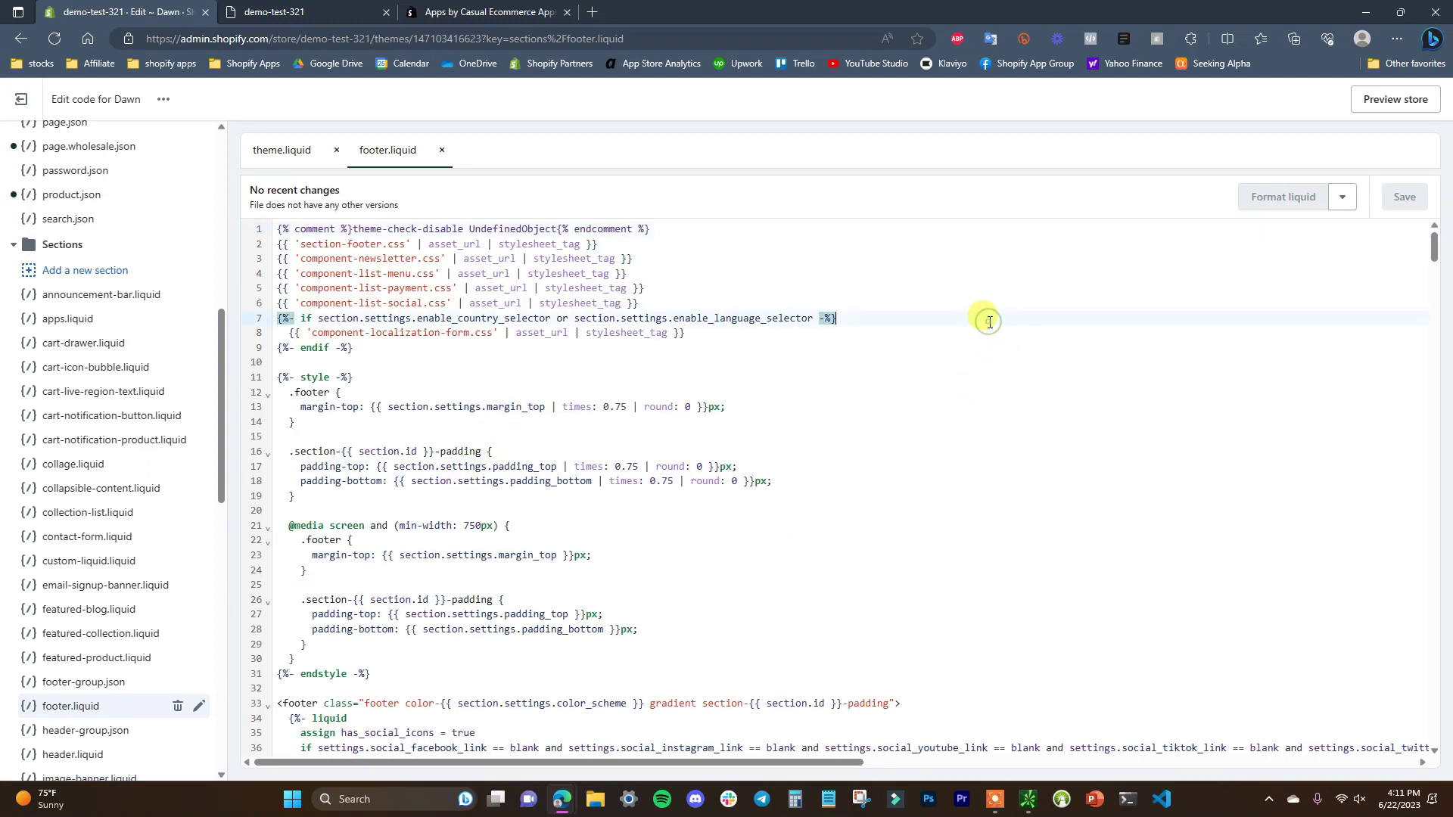
Search footer.liquid for 'powered' to locate the powered_by_link code.
key(ctrl+f)
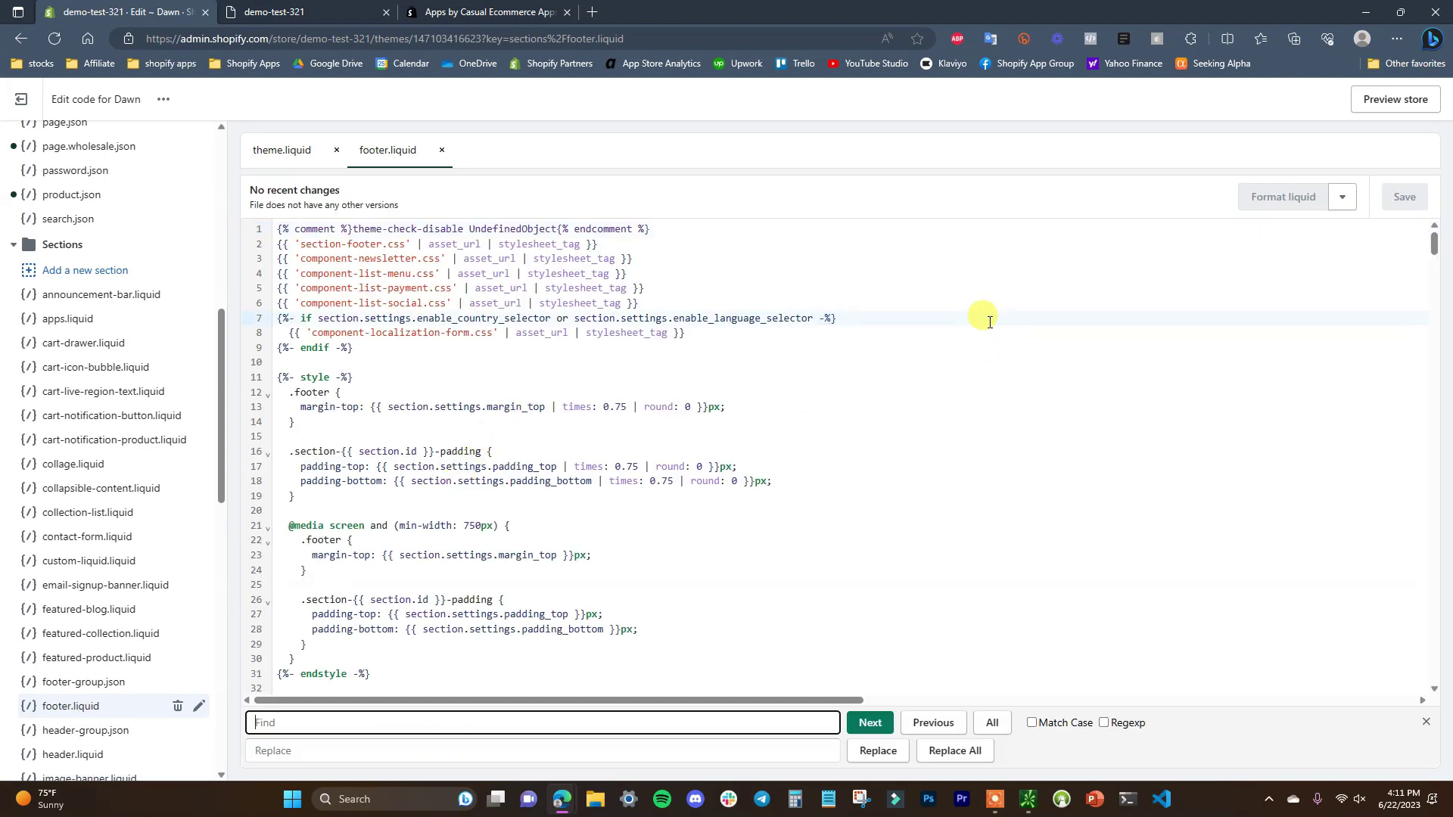
text(po)
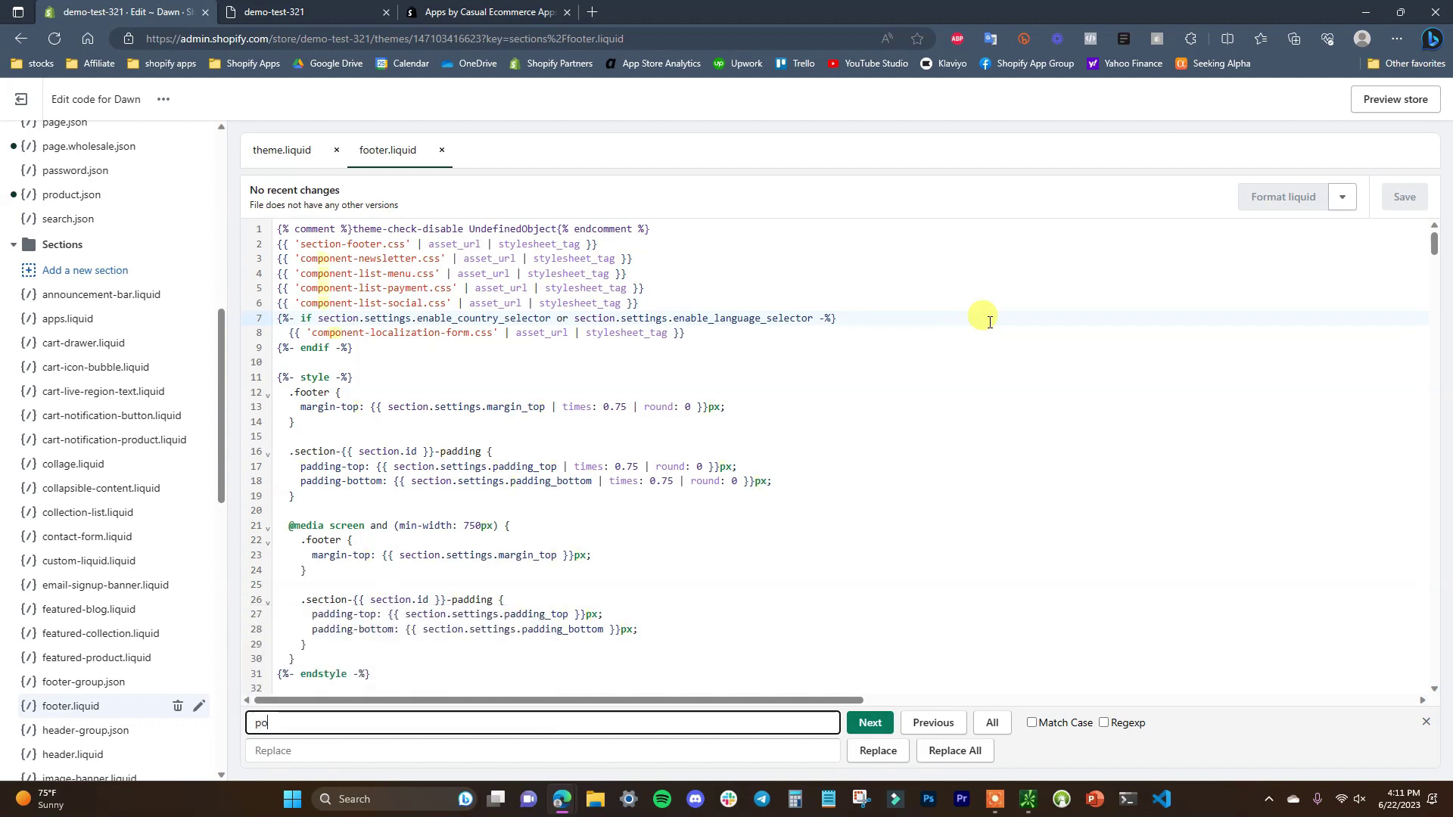
text(erred)
click(870, 722)
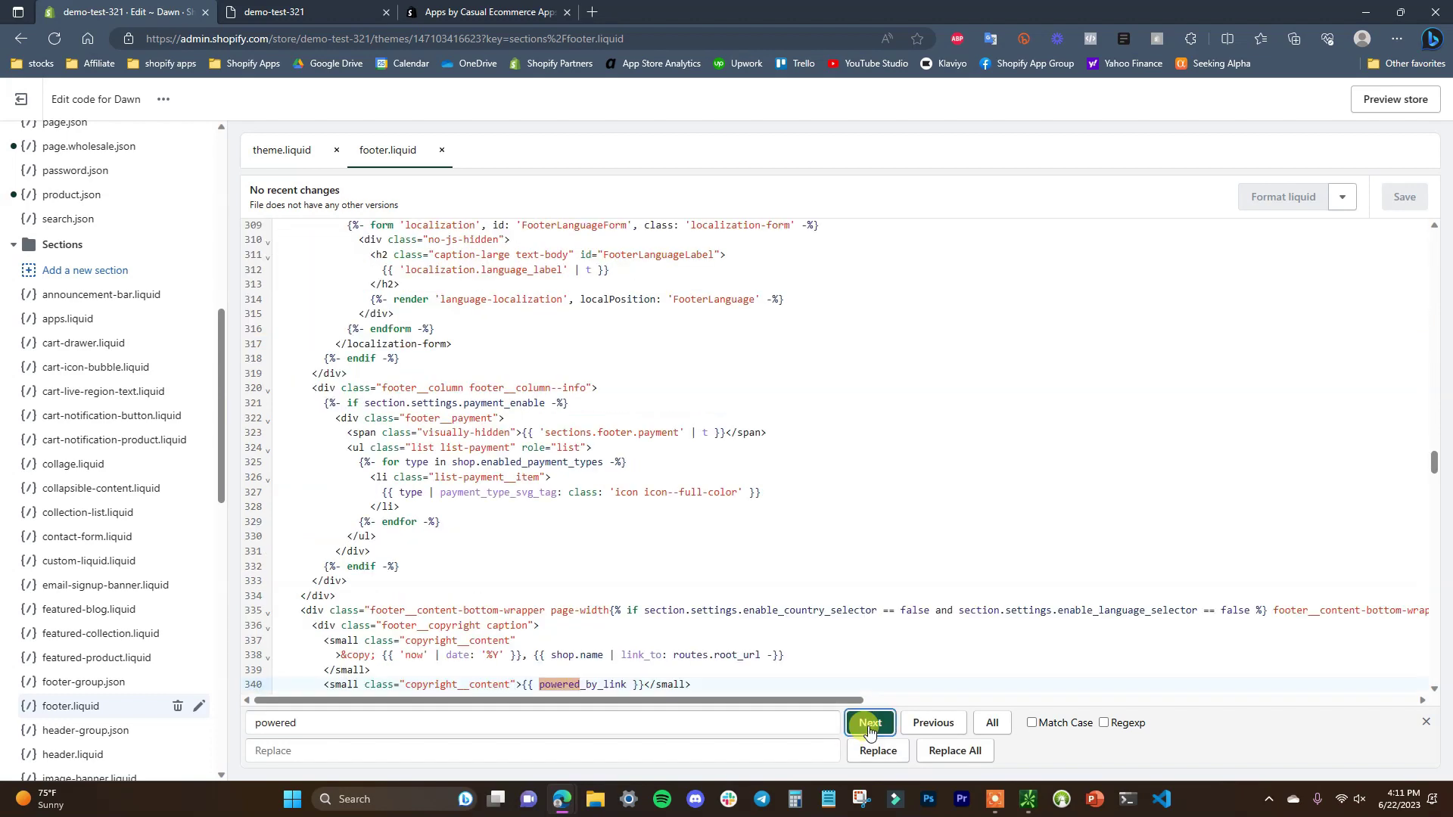
scroll(789, 577, down, 2)
scroll(790, 577, down, 1)
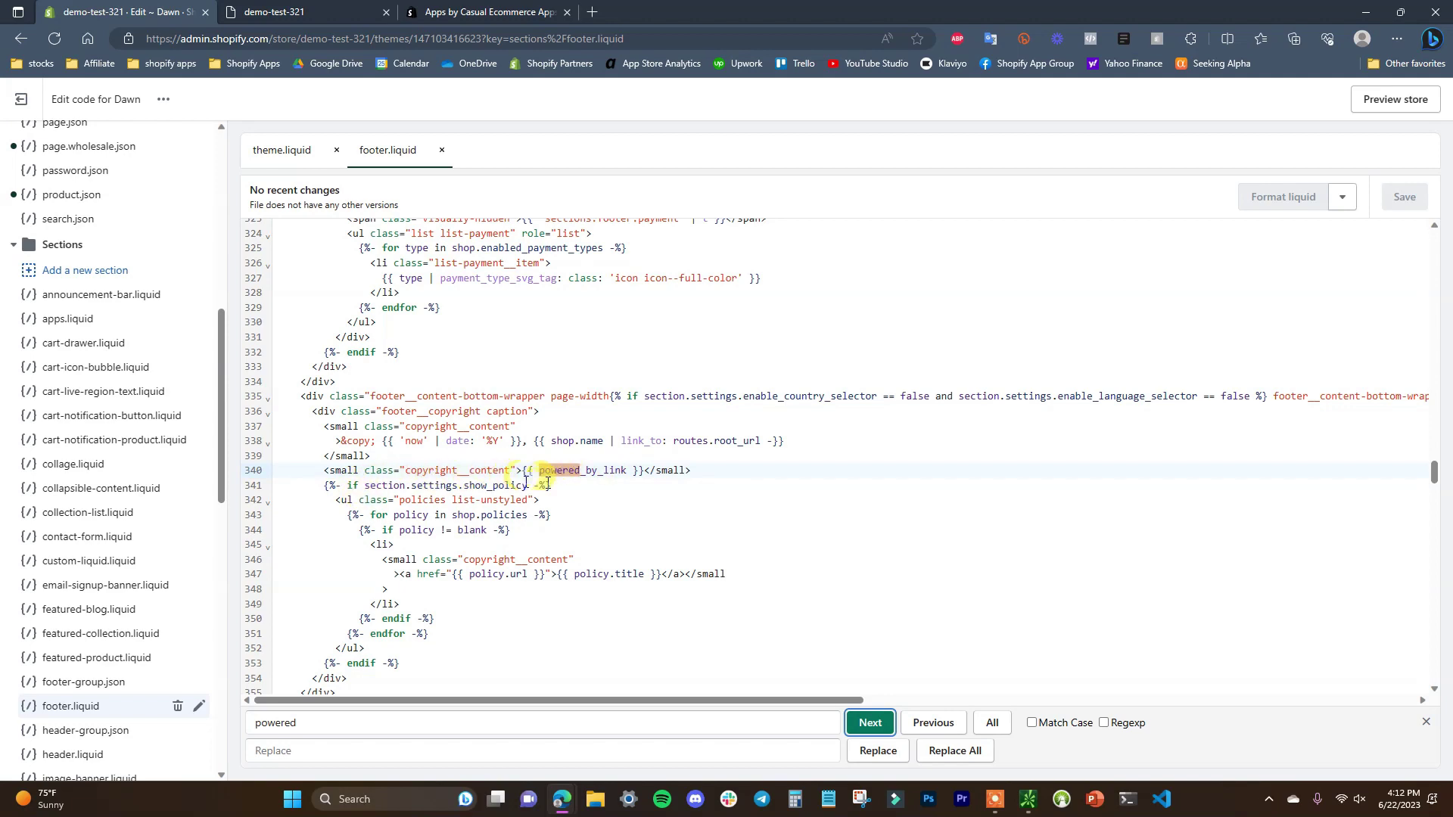
scroll(571, 464, down, 1)
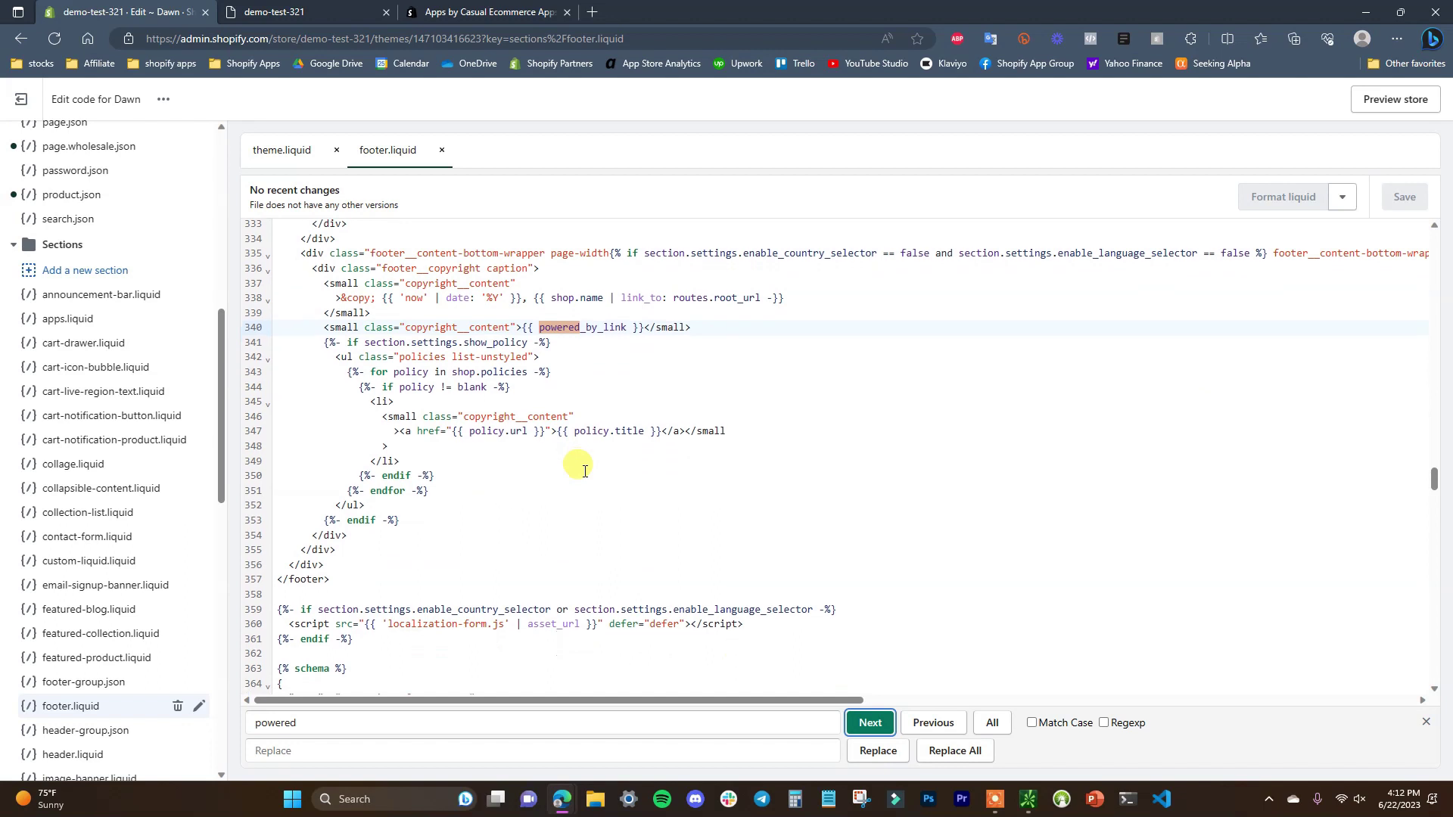
scroll(585, 471, up, 1)
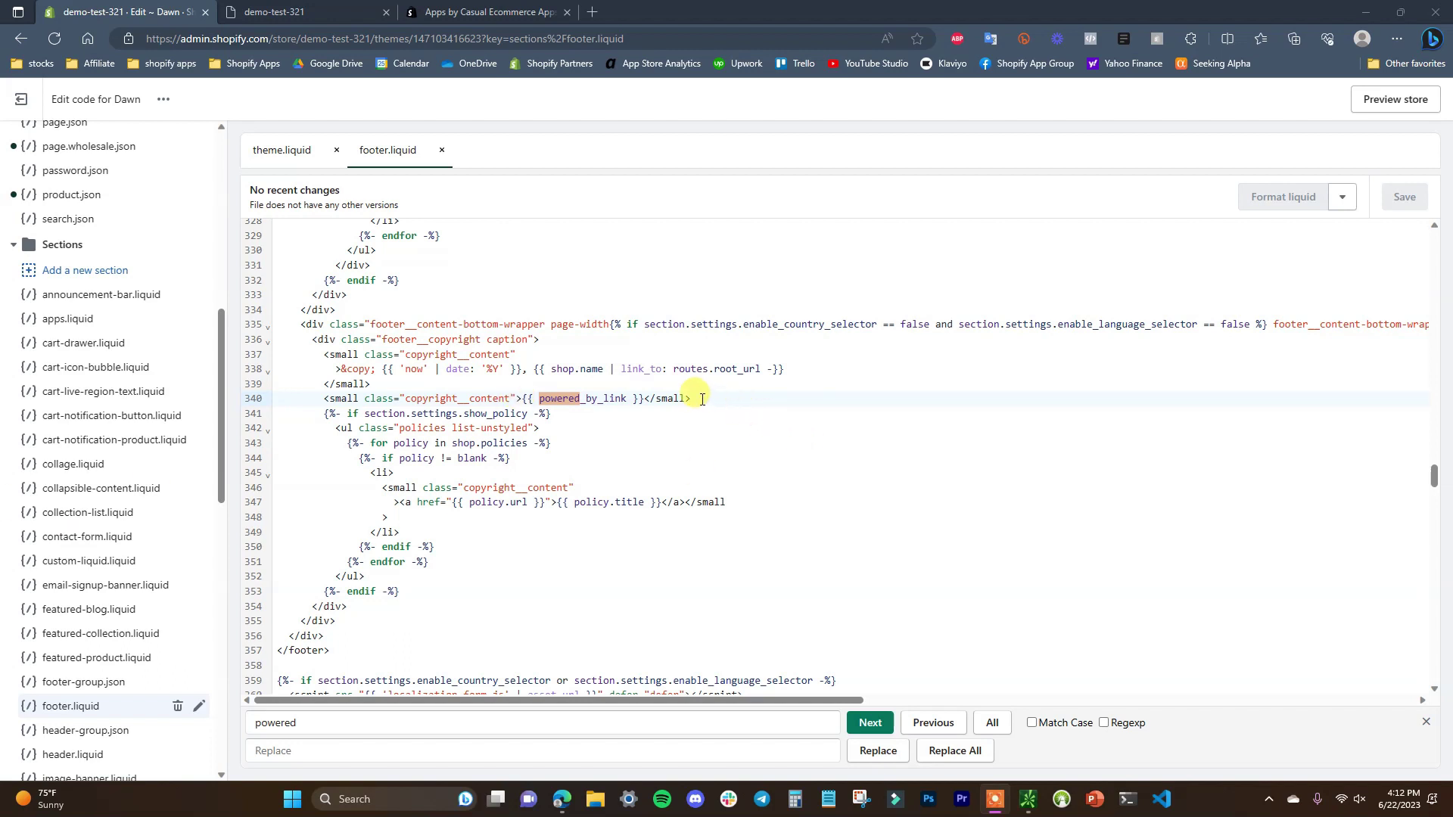
Delete line 340 containing {{ powered_by_link }} and save footer.liquid.
drag(697, 397, 324, 398)
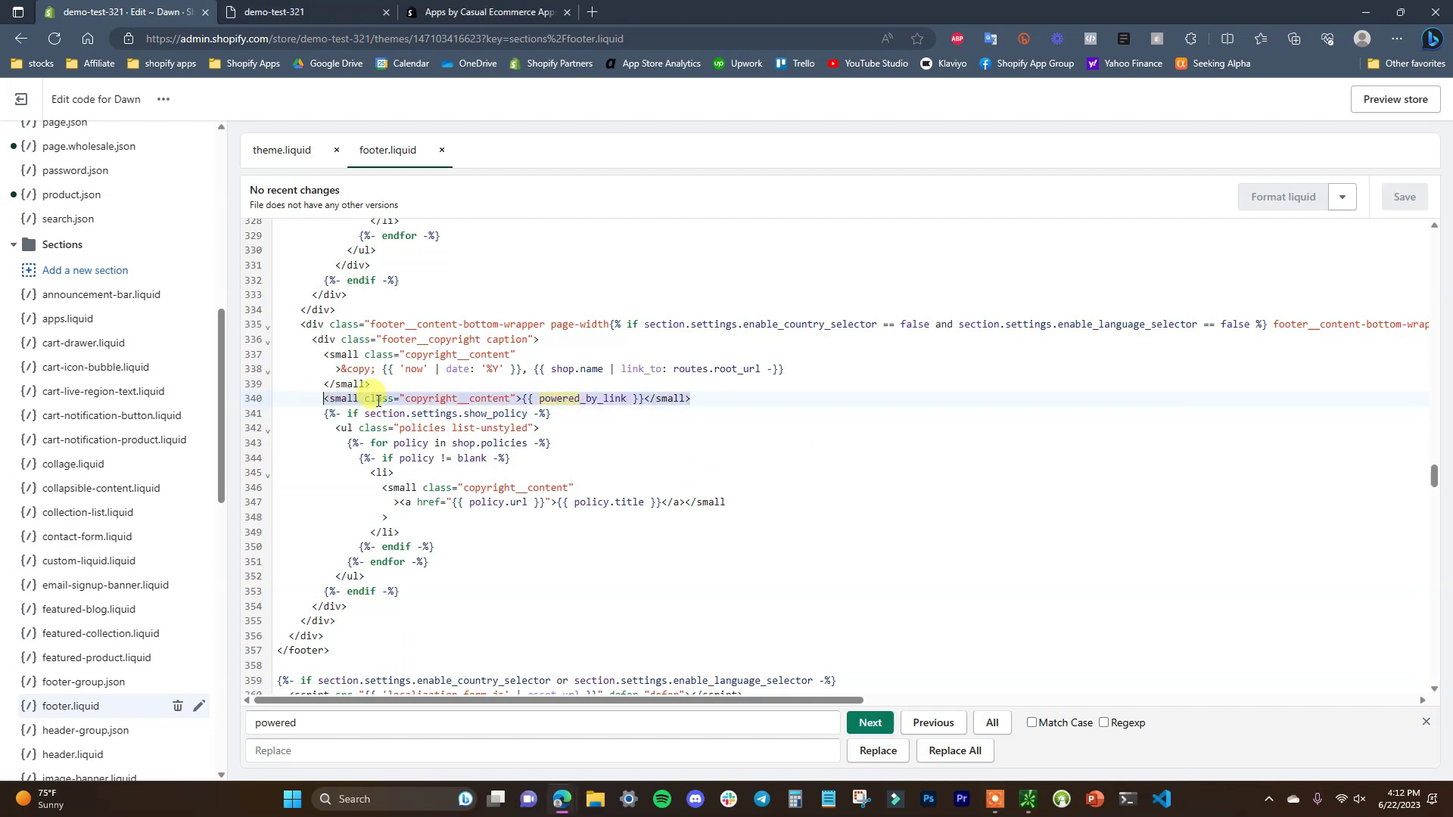
key(Delete)
key(Escape)
click(1405, 197)
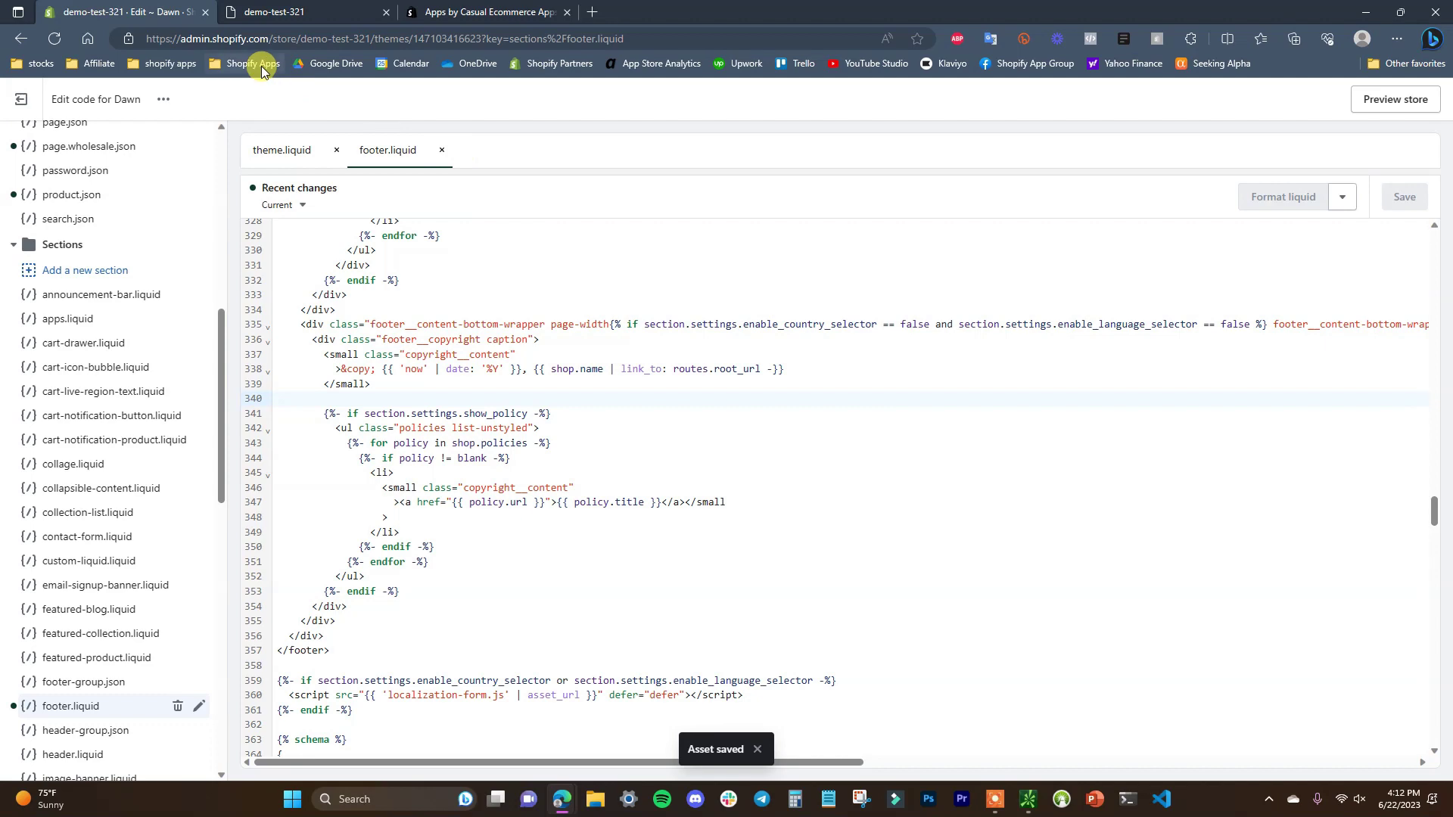
click(280, 12)
Reload the storefront to confirm the footer no longer shows the Powered by Shopify link.
click(54, 38)
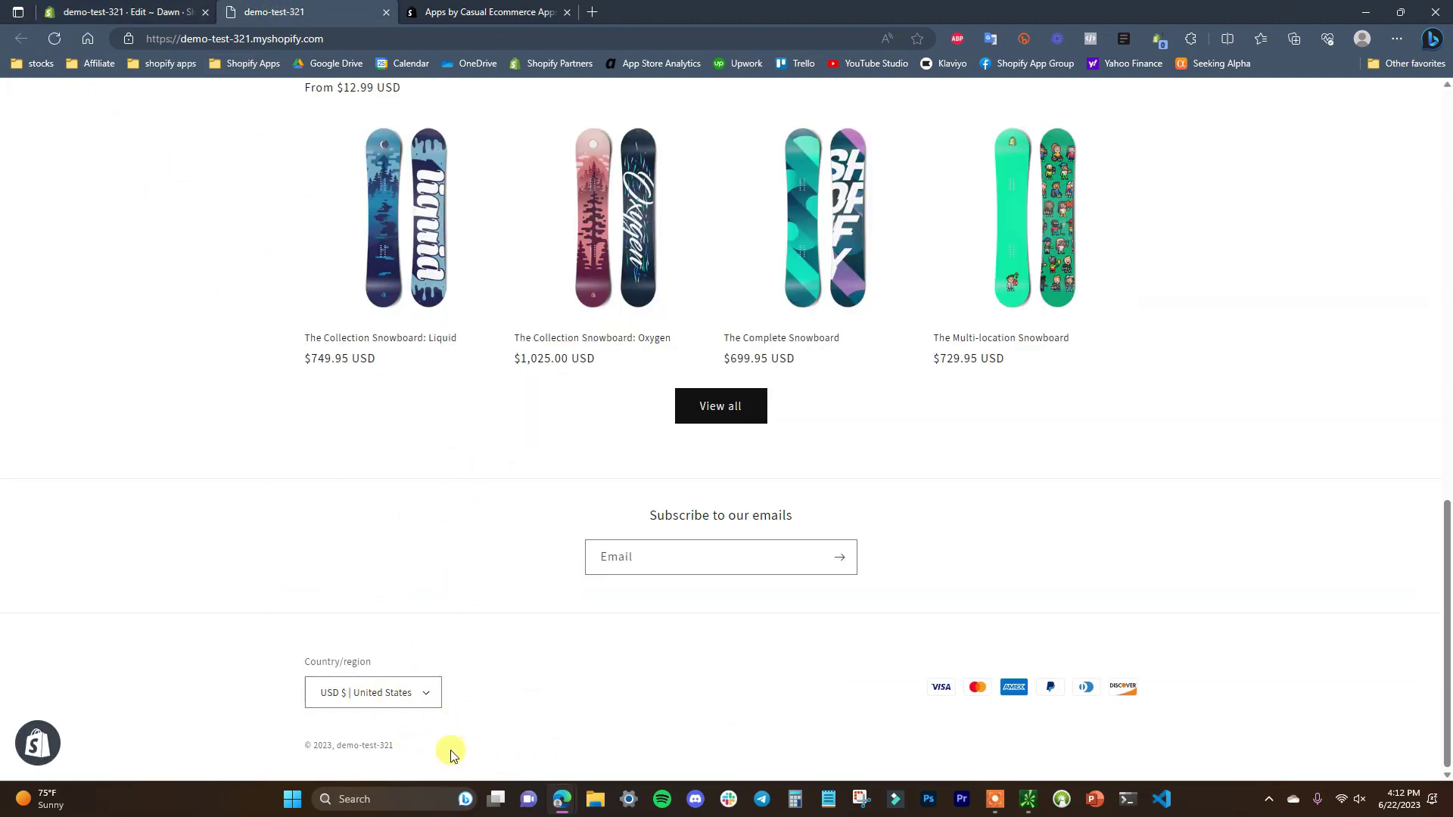
click(146, 11)
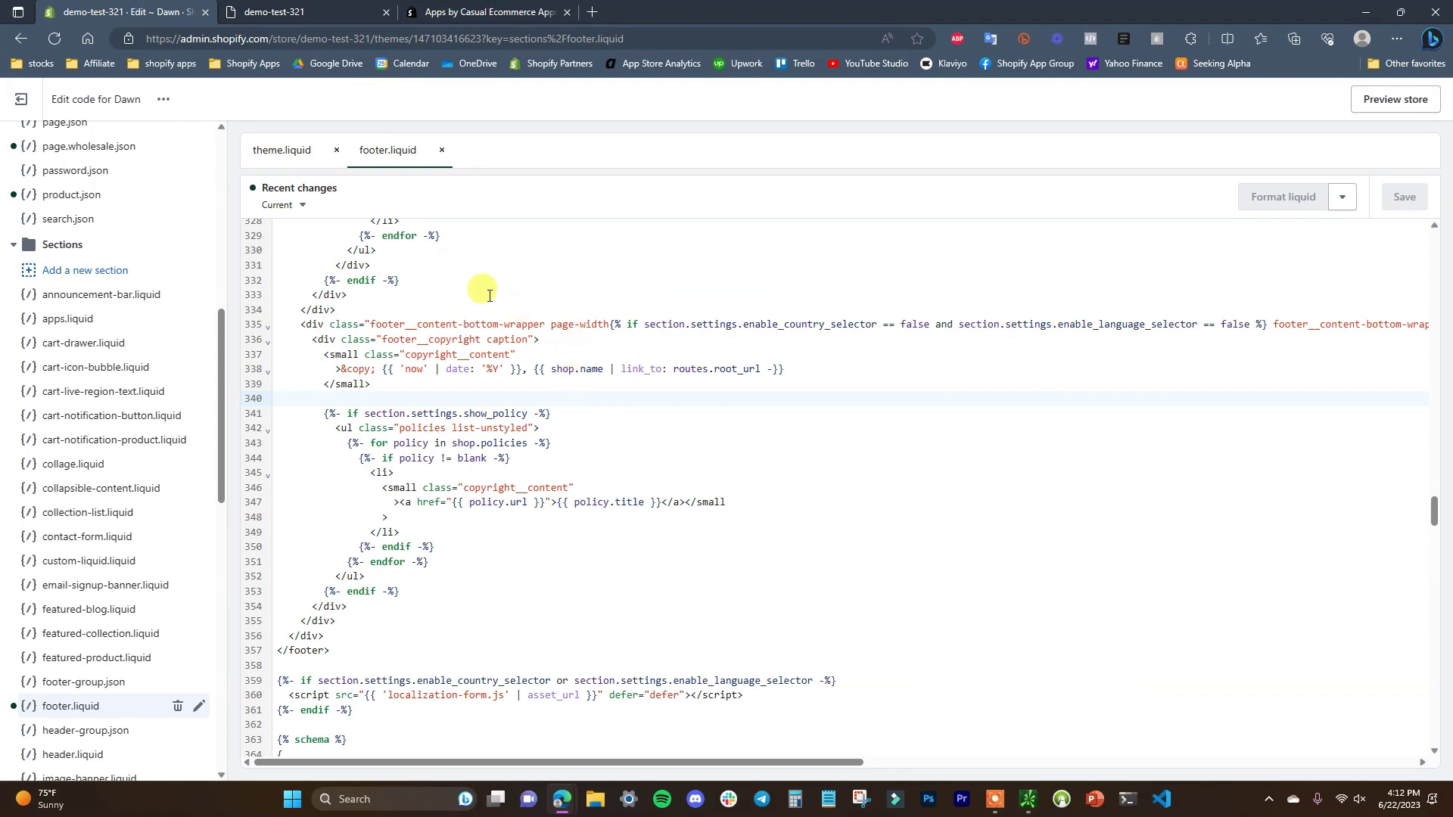
scroll(25, 117, up, 2)
Exit the code editor to Themes, toggle the Dawn actions menu, and revisit the storefront.
click(21, 99)
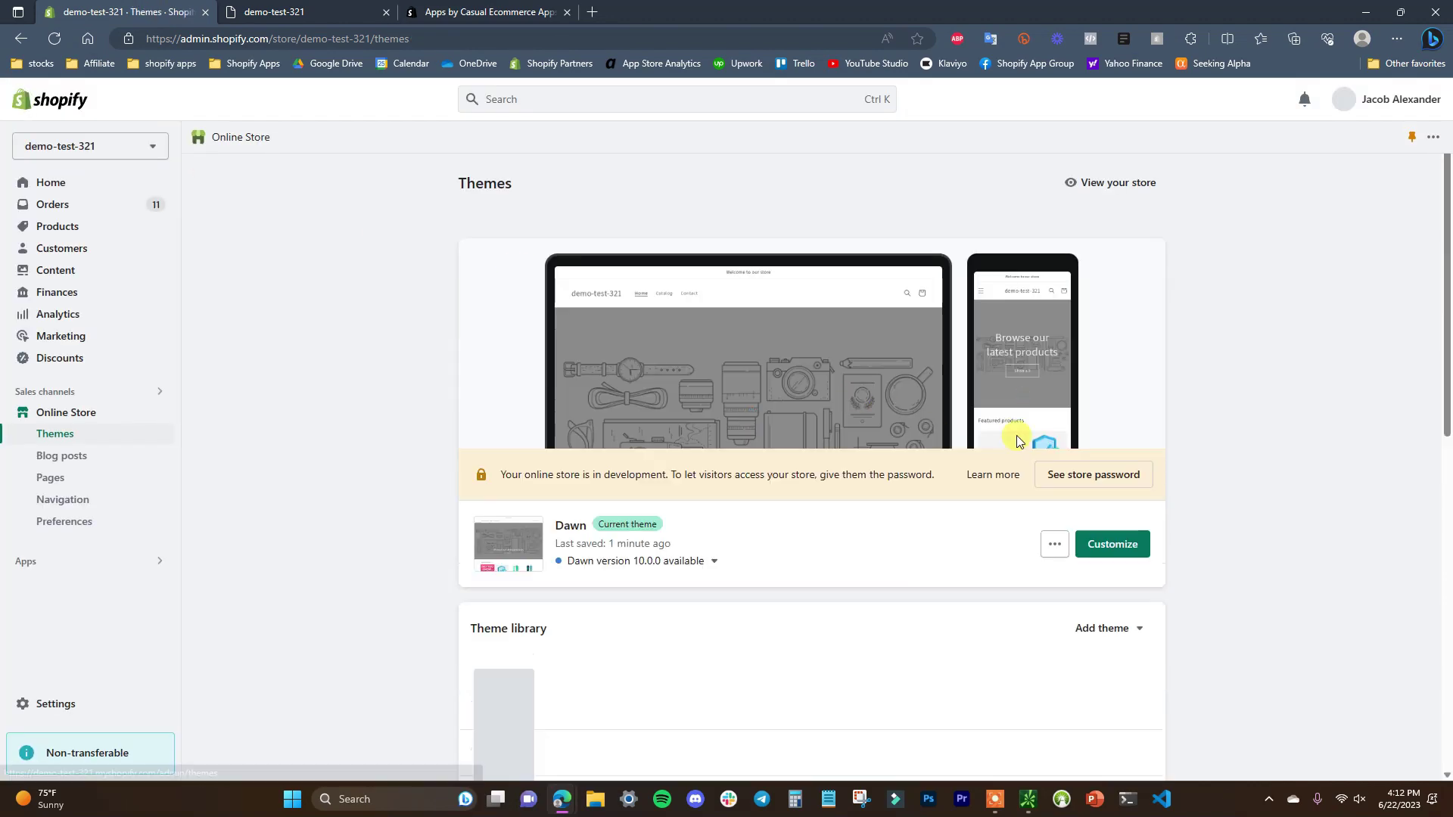
click(1055, 544)
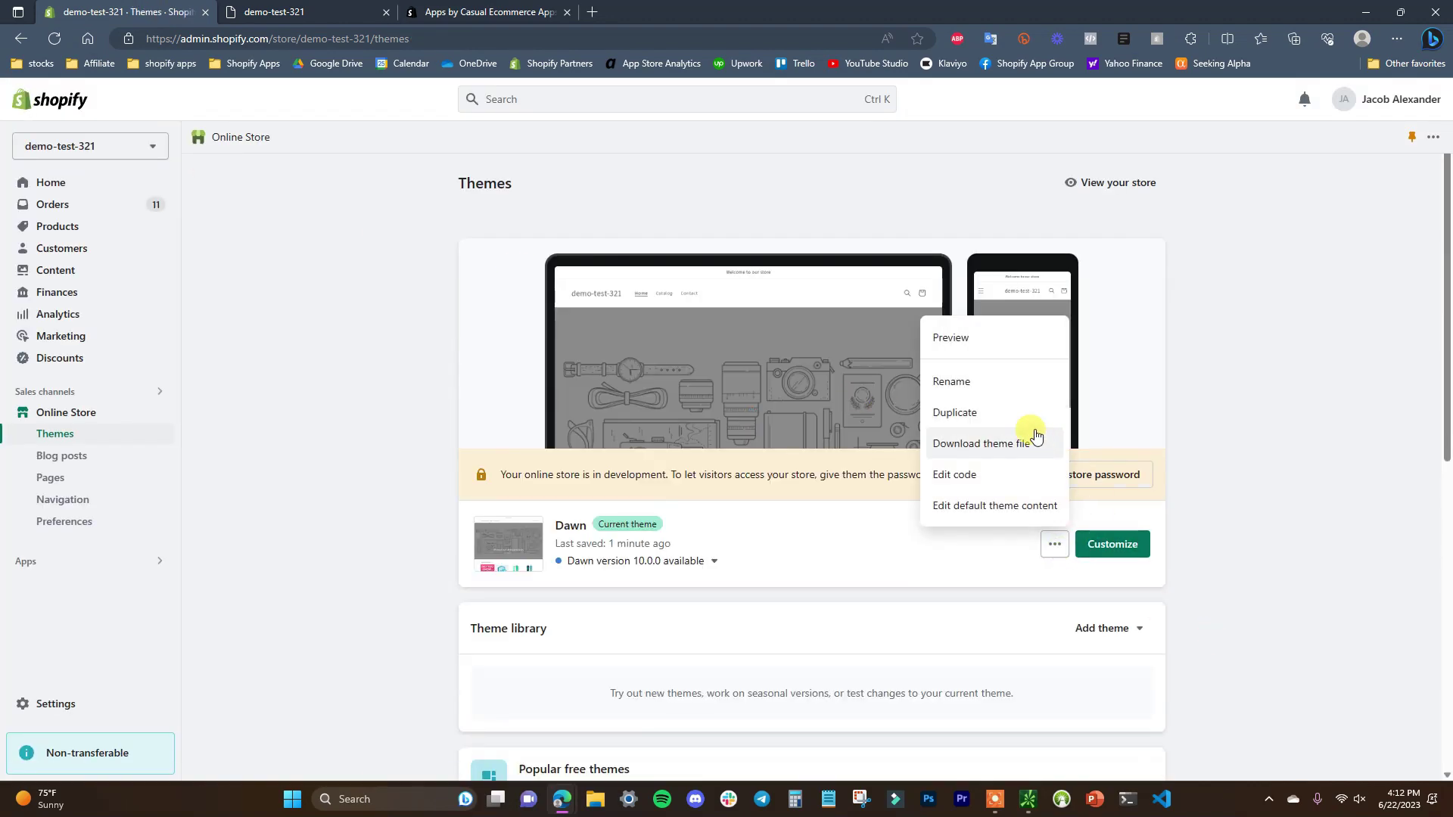
click(1054, 544)
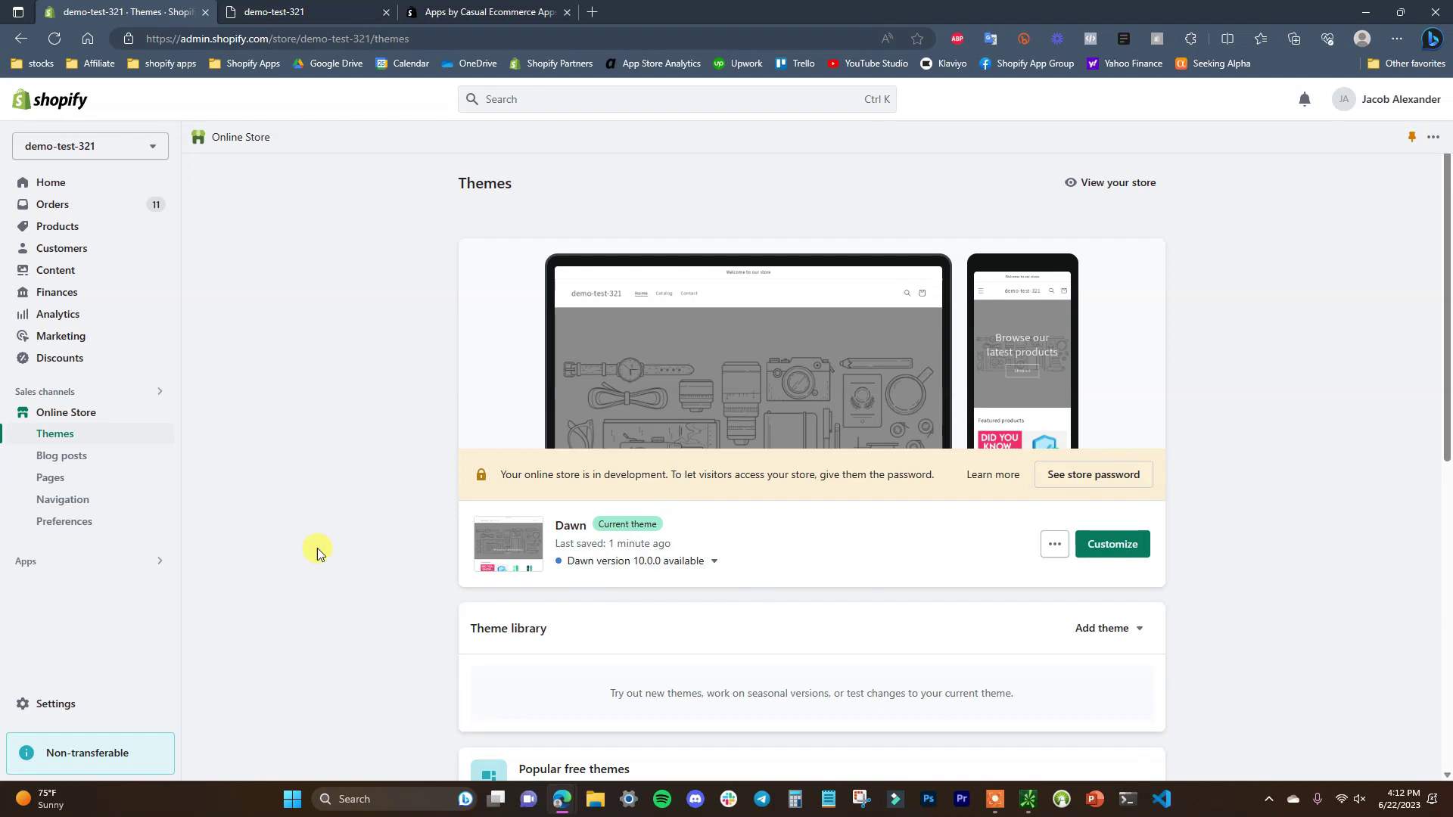
click(303, 13)
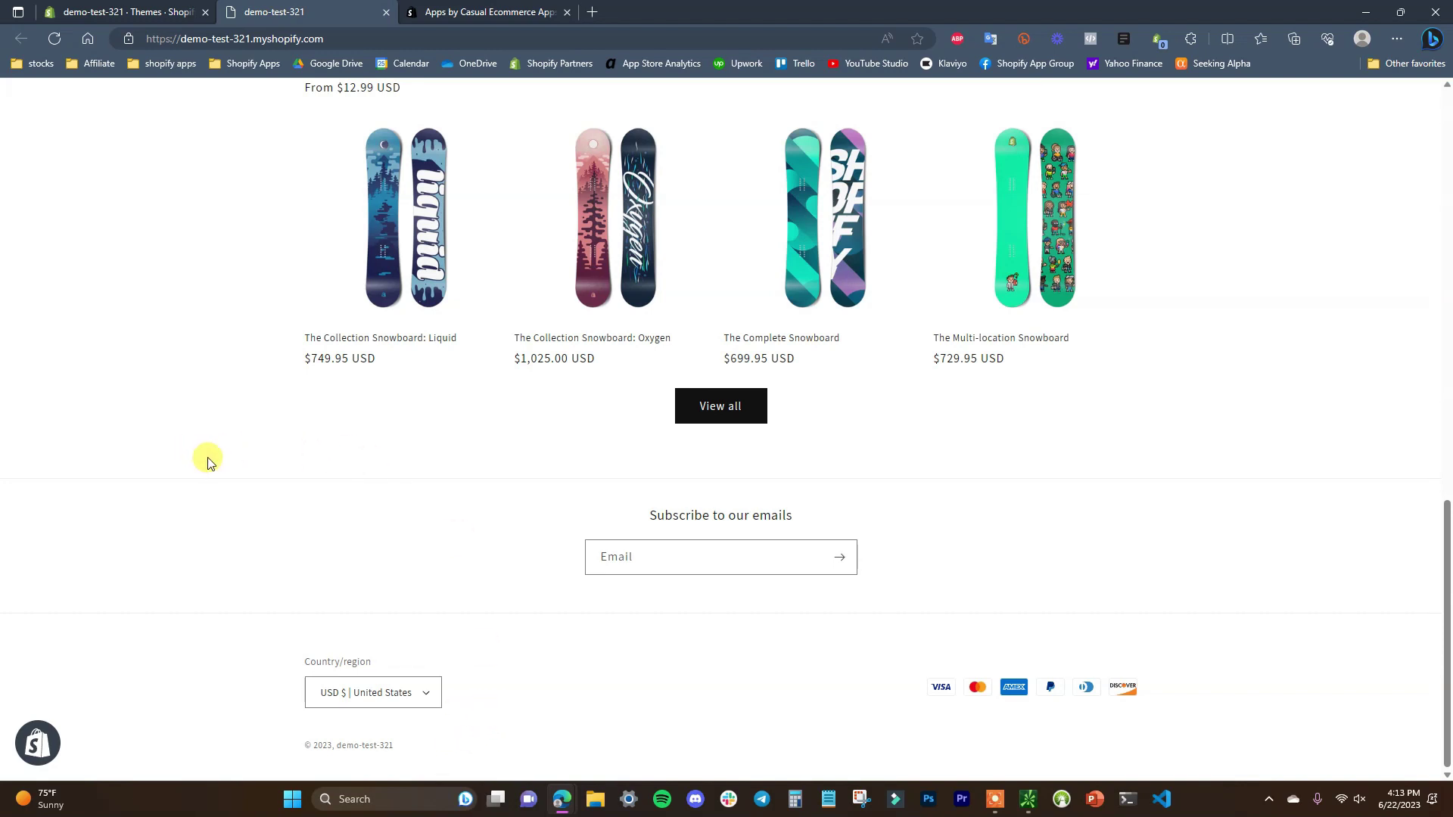
Switch to the 'Apps by Casual Ecommerce Apps' browser tab with Ctrl+Tab.
key(ctrl+Tab)
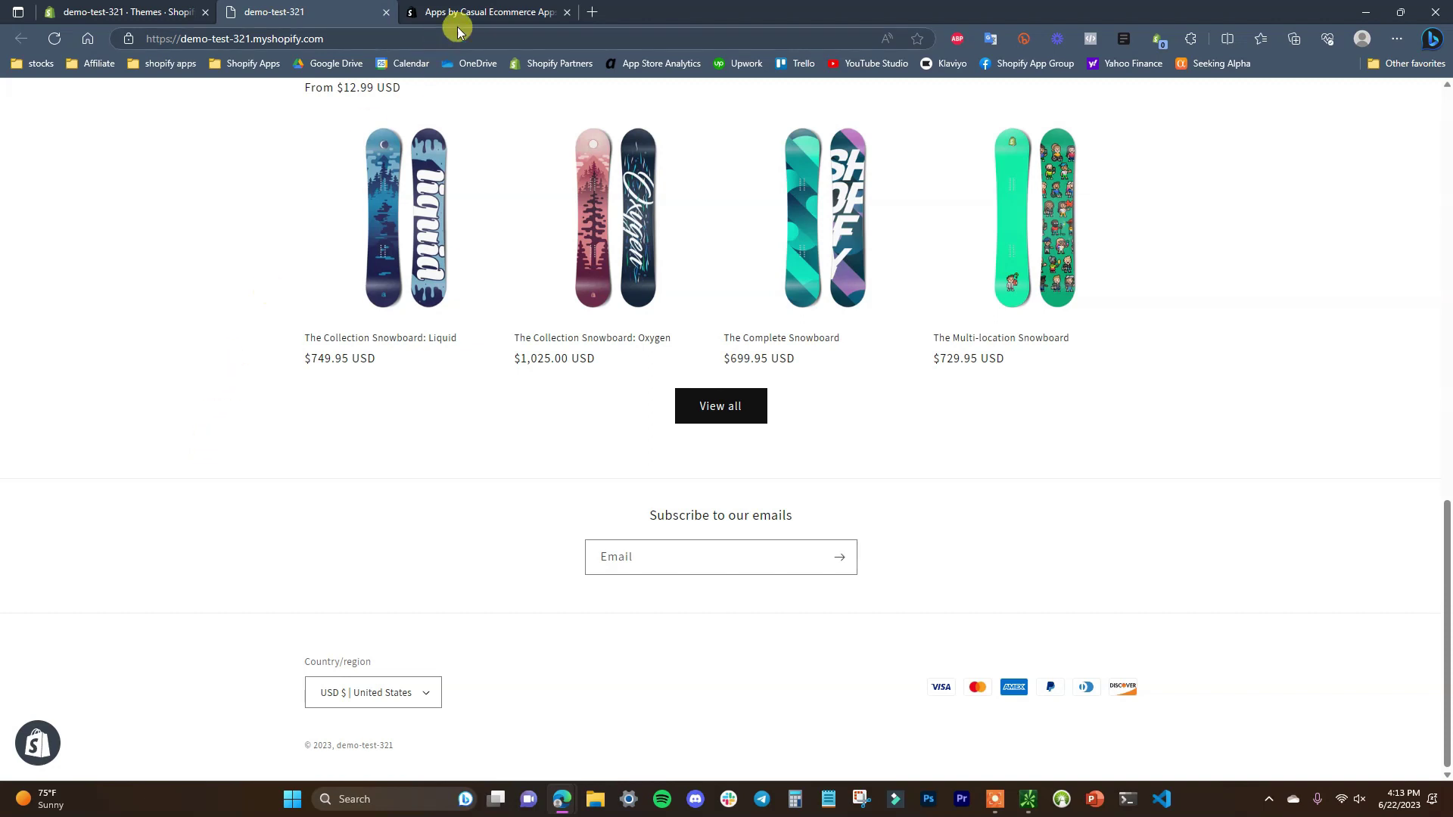